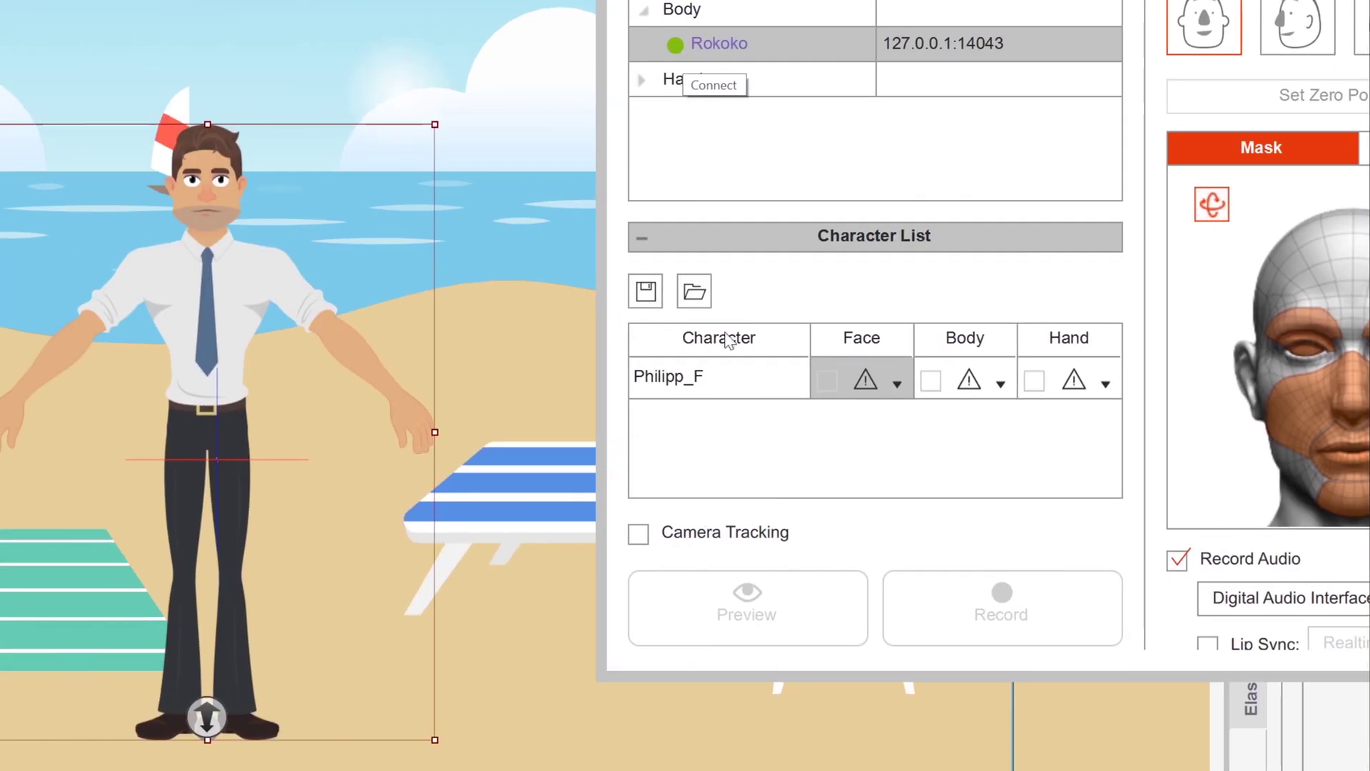
Step: Assign Rokoko as Philipp_F's Body device in the Motion LIVE Character List
left_click(1000, 384)
left_click(1088, 407)
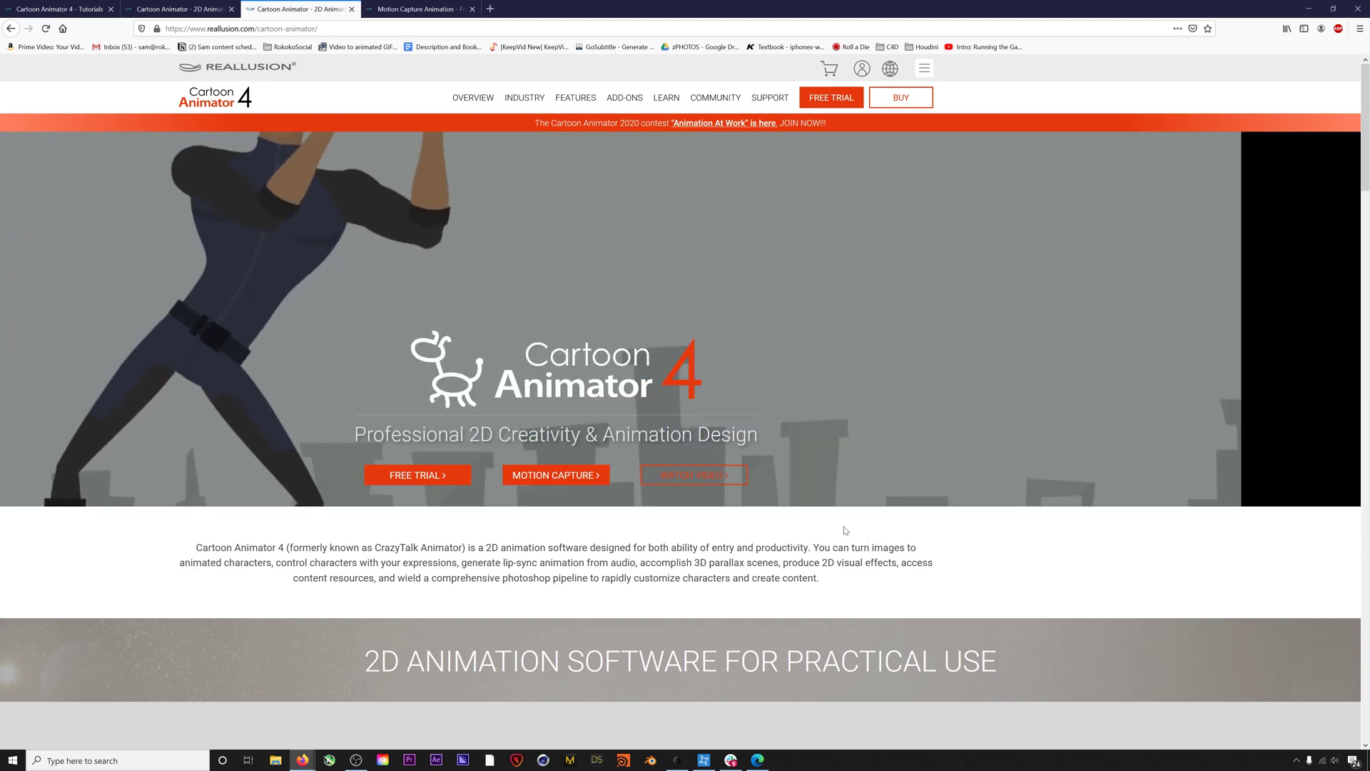
Step: Go from the Motion LIVE 2D page's Body Mocap section to GET TRIAL PROFILES
mouse_move(621, 100)
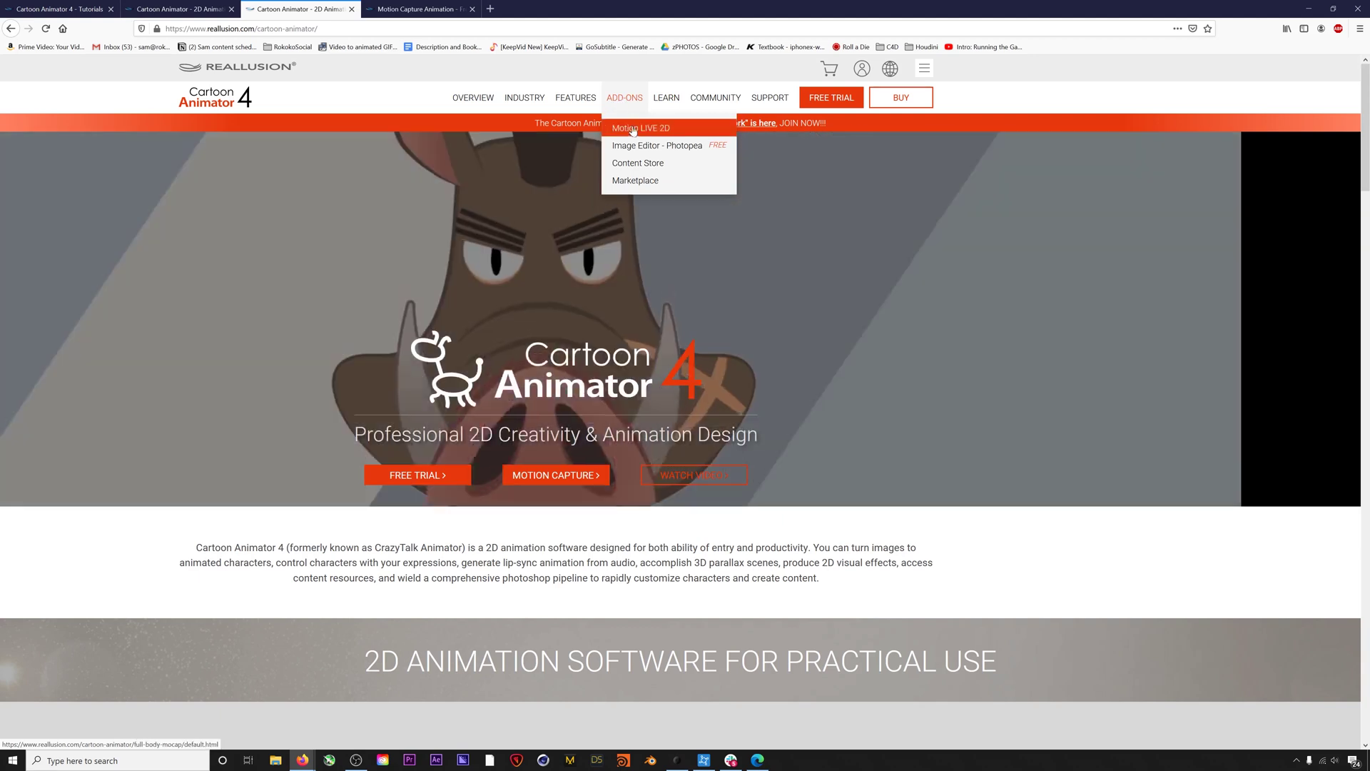
left_click(686, 131)
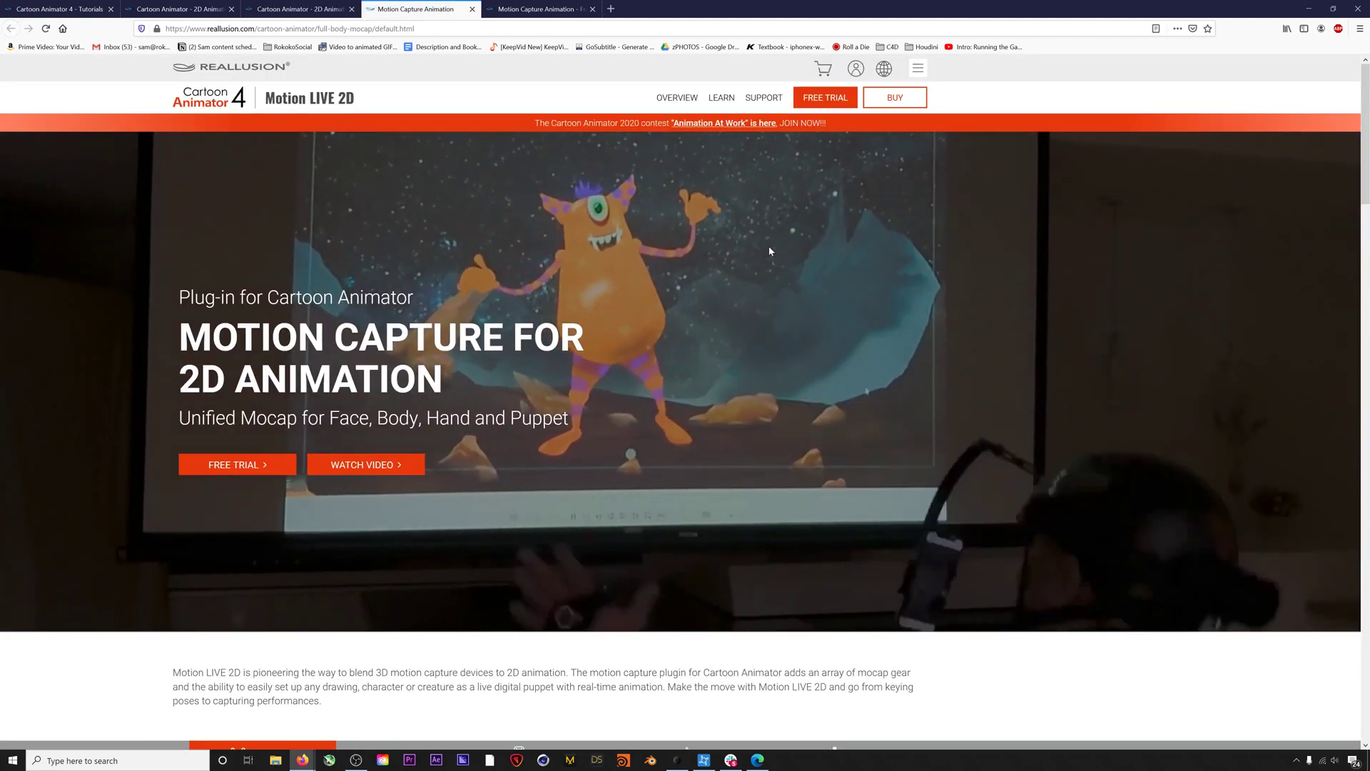
mouse_move(685, 108)
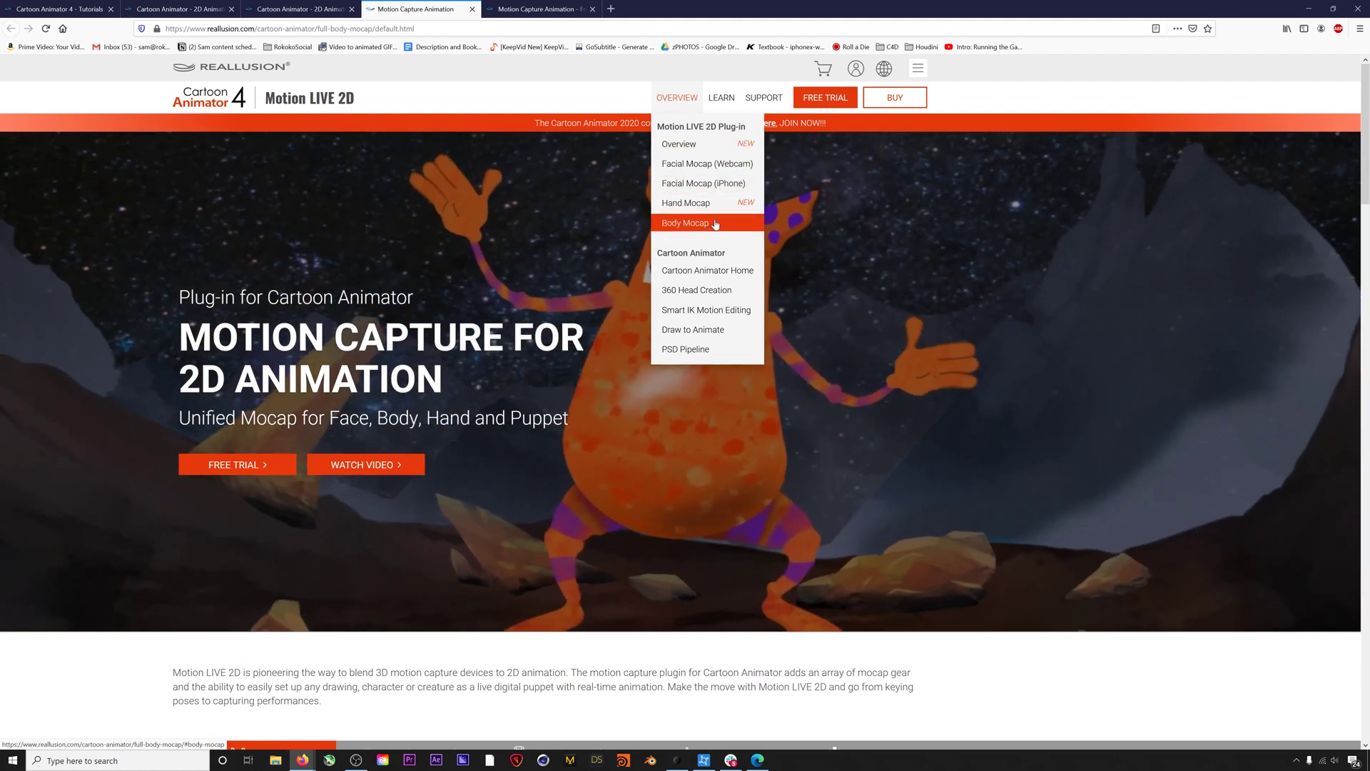
left_click(715, 224)
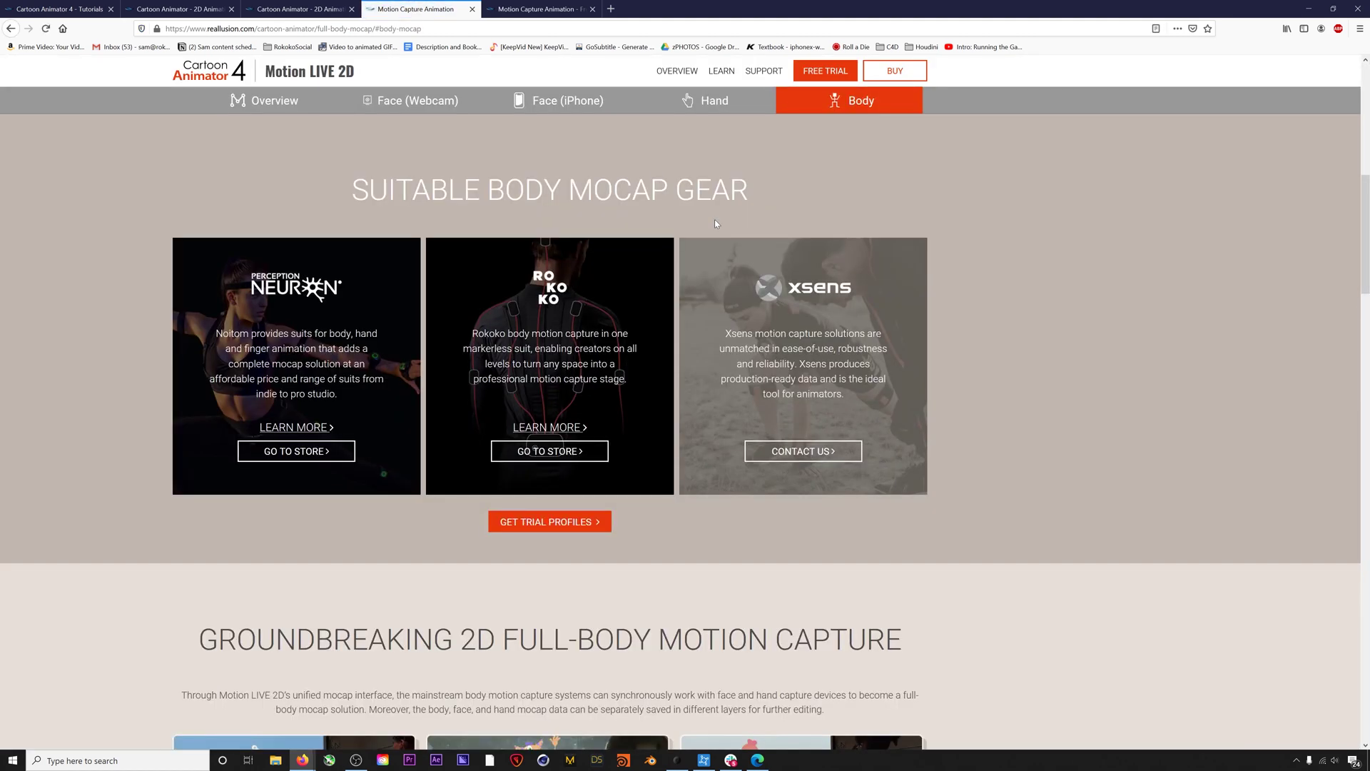
scroll(665, 386, "down", 3)
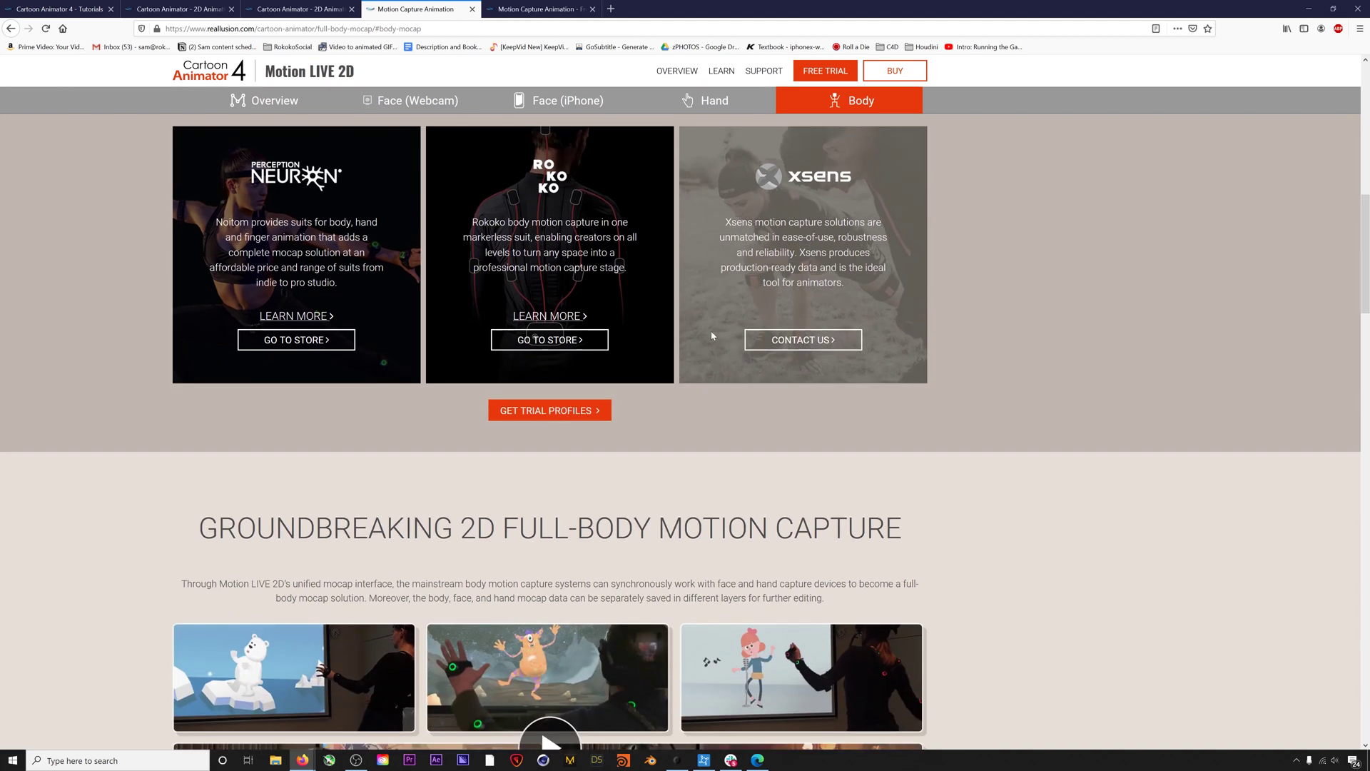
left_click(561, 412)
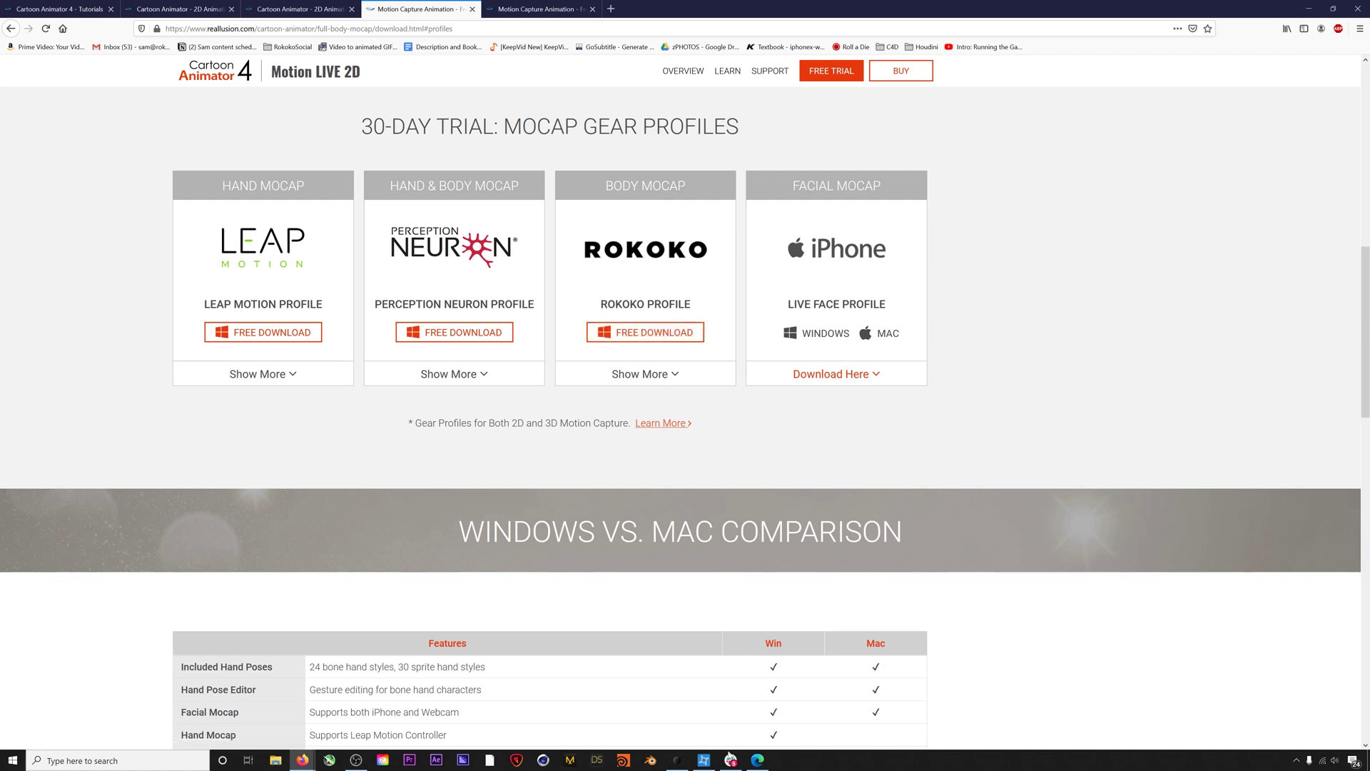
Step: In Reallusion Hub under Not Installed, start the Rokoko Profile for Motion LIVE 2D Plug-in trial
mouse_move(704, 759)
left_click(716, 721)
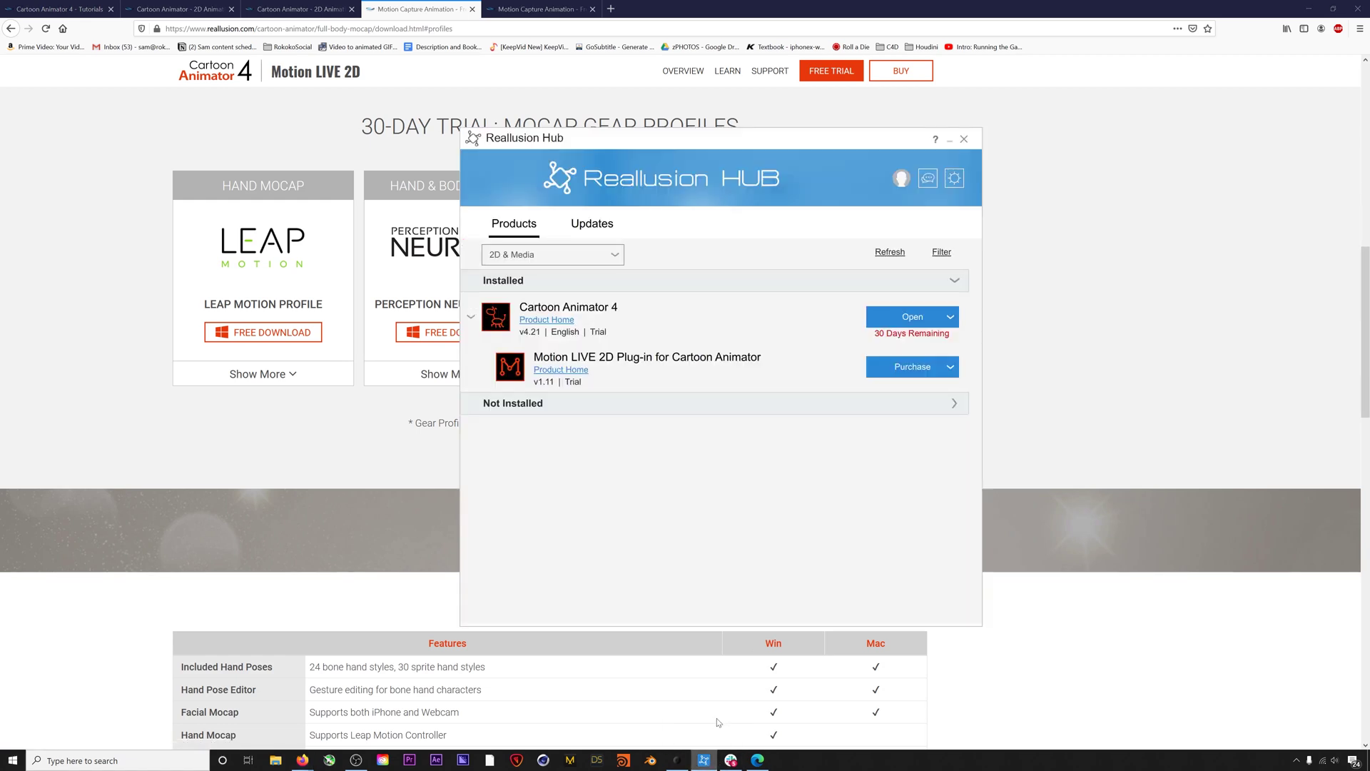
left_click(955, 403)
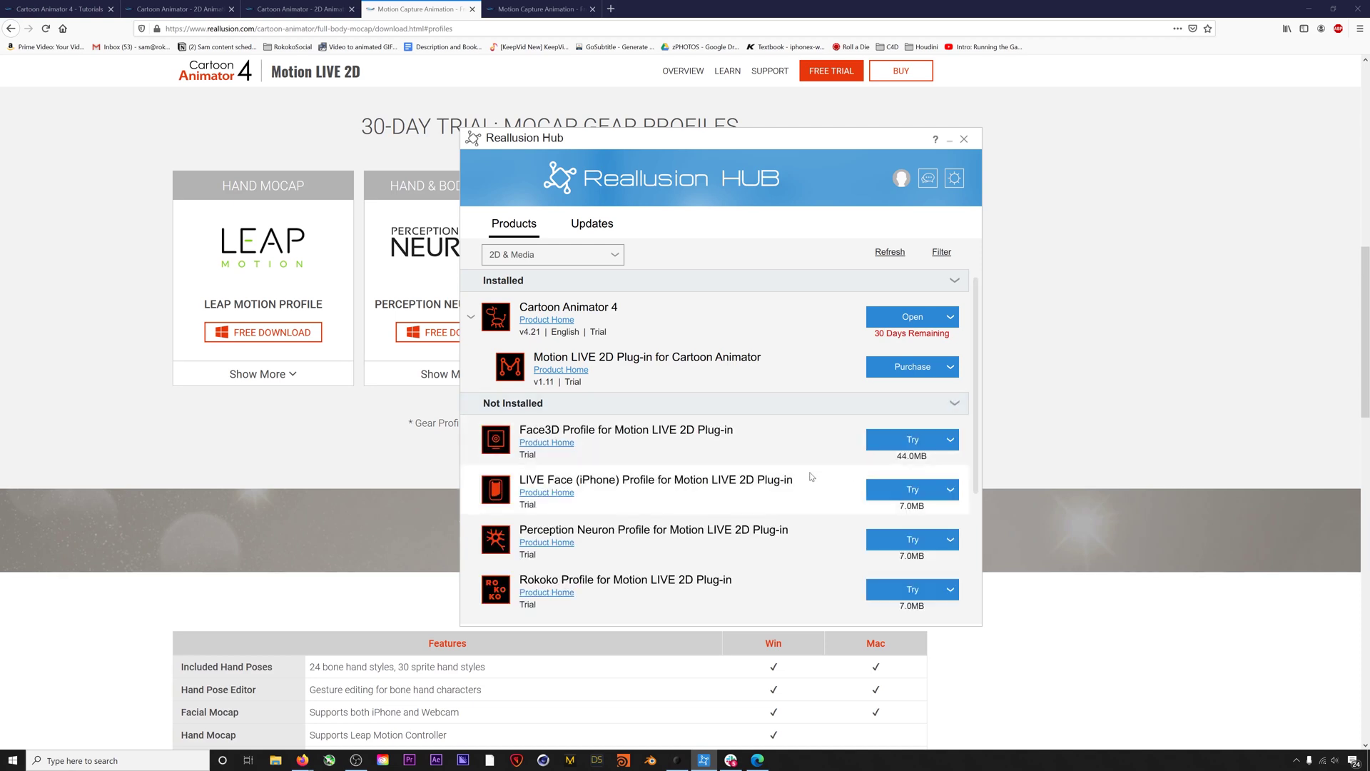
scroll(811, 474, "down", 1)
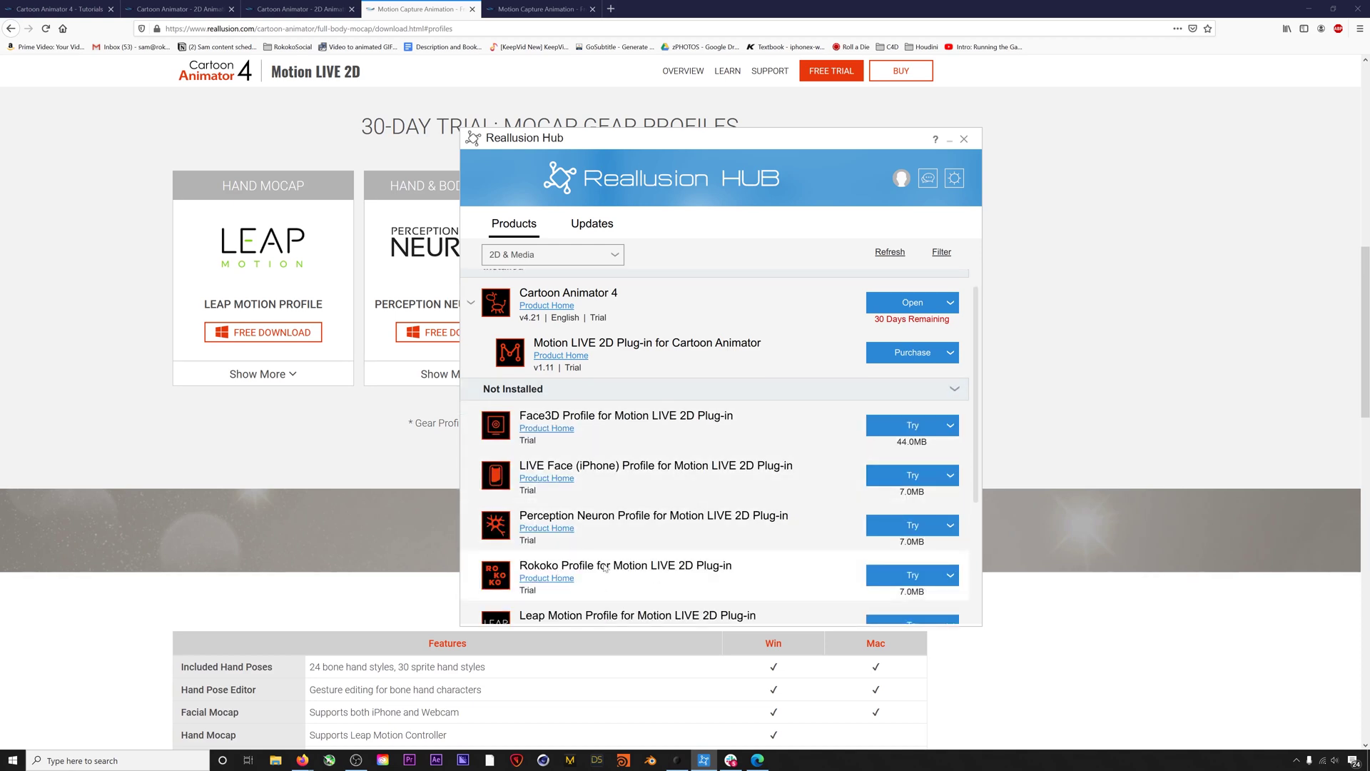
left_click(917, 576)
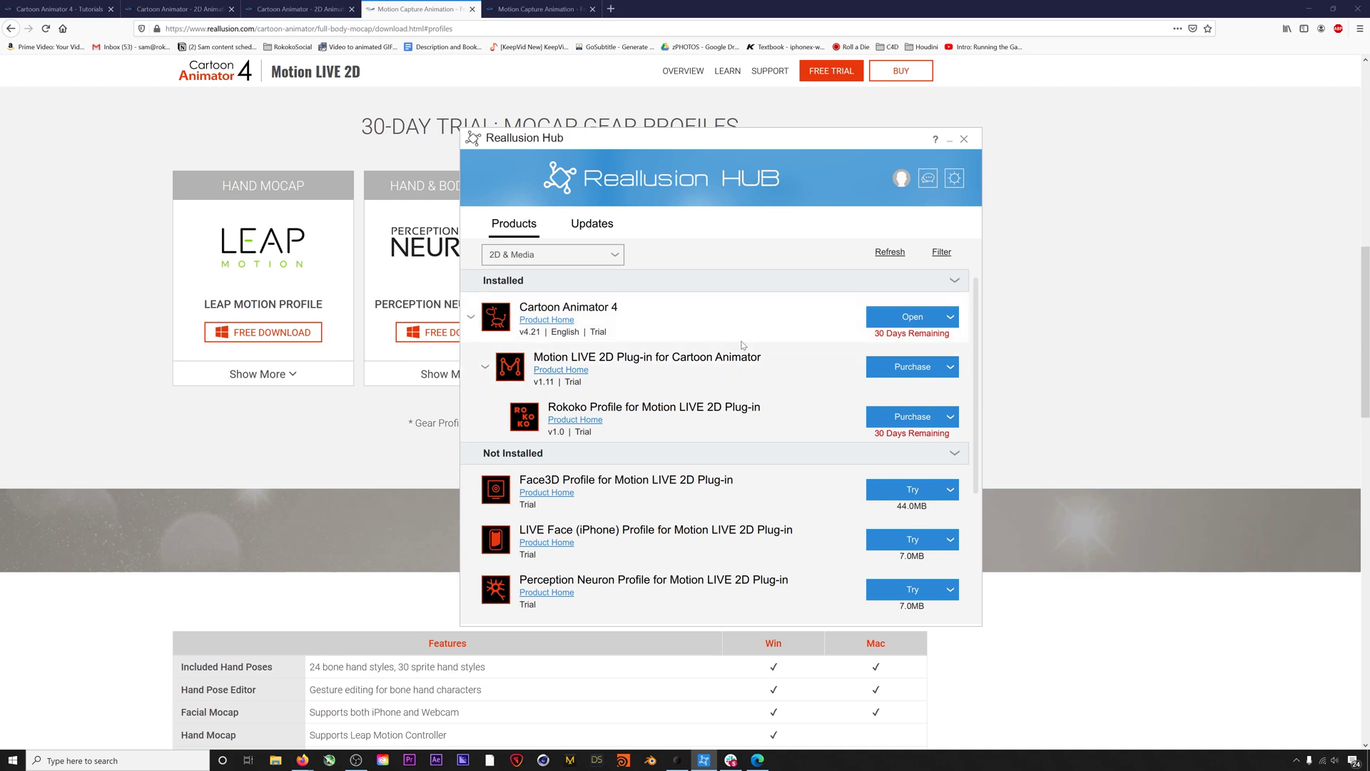
Step: Launch Cartoon Animator 4, start a new project and load the Animated Beach scene
left_click(910, 317)
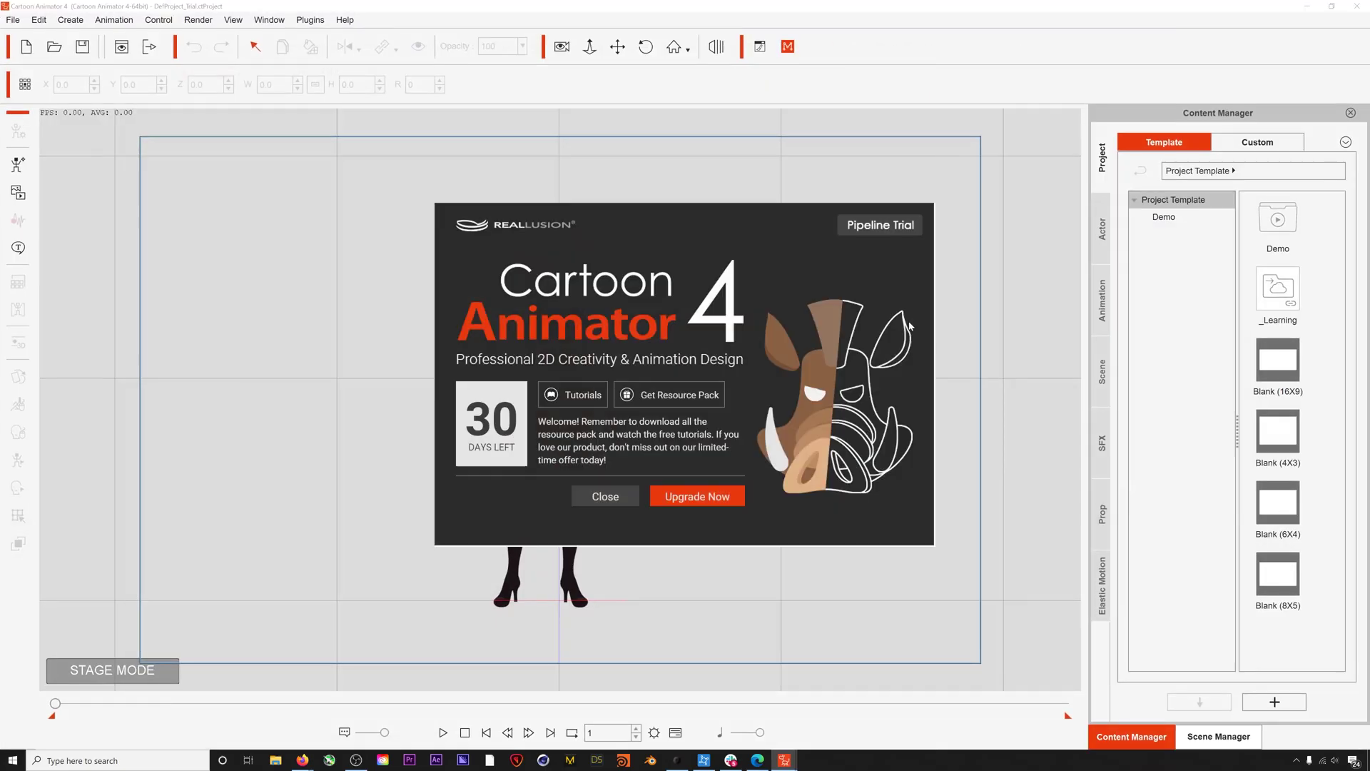
left_click(13, 19)
left_click(43, 41)
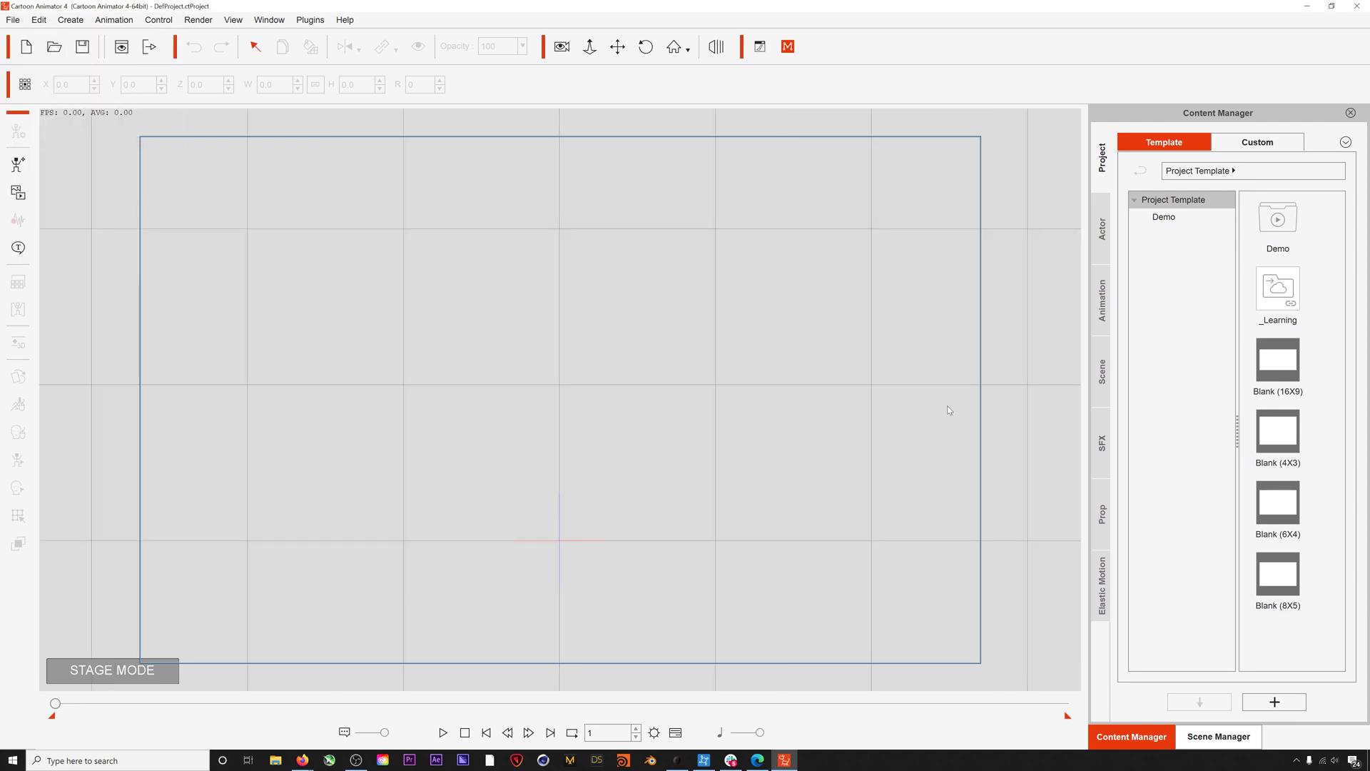
left_click(1101, 372)
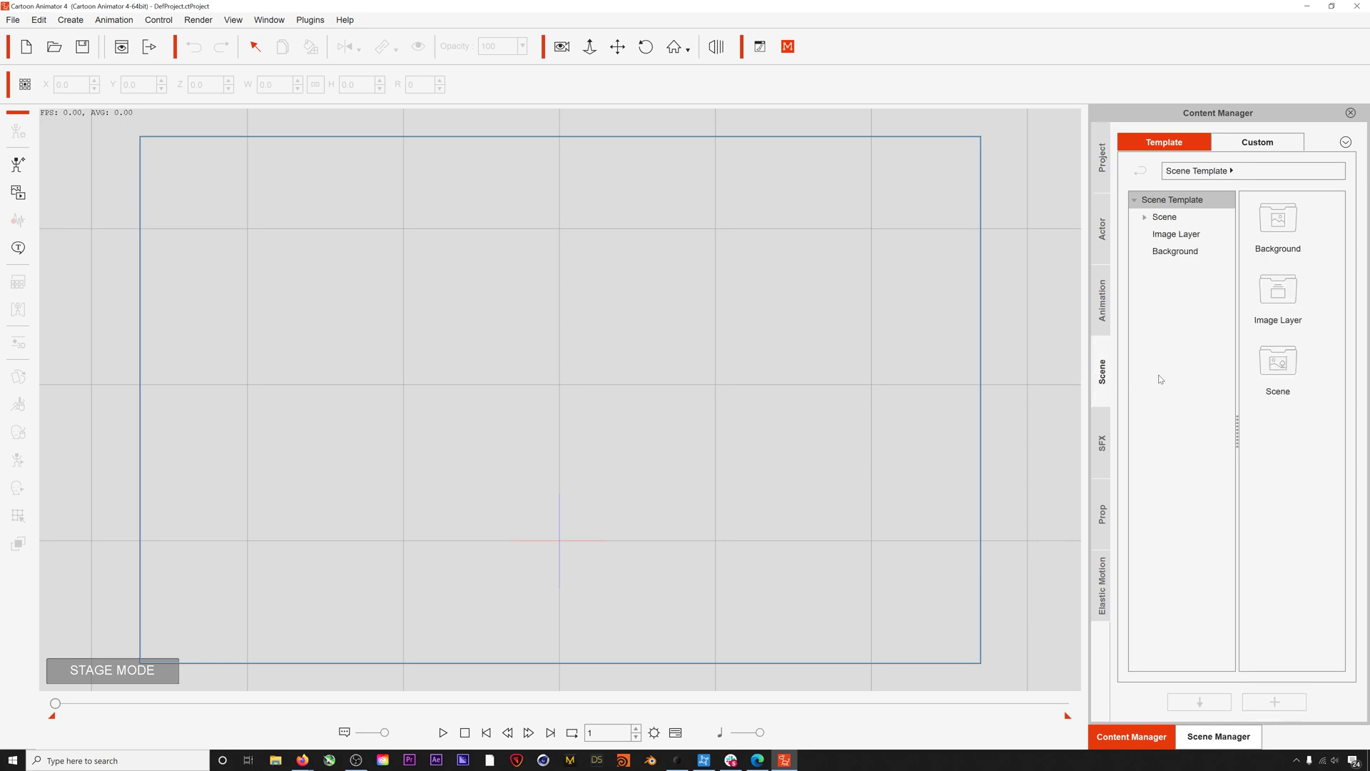
left_click(1174, 218)
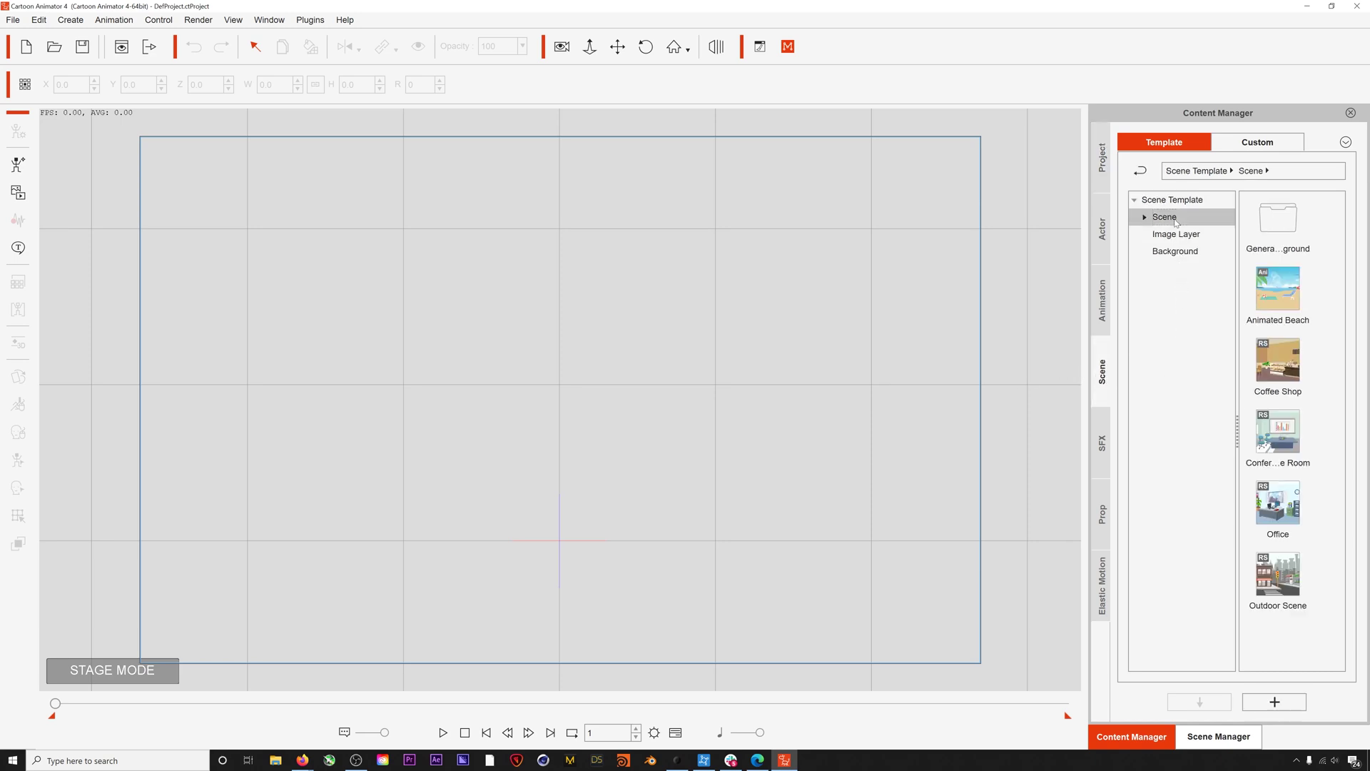
double_click(1277, 289)
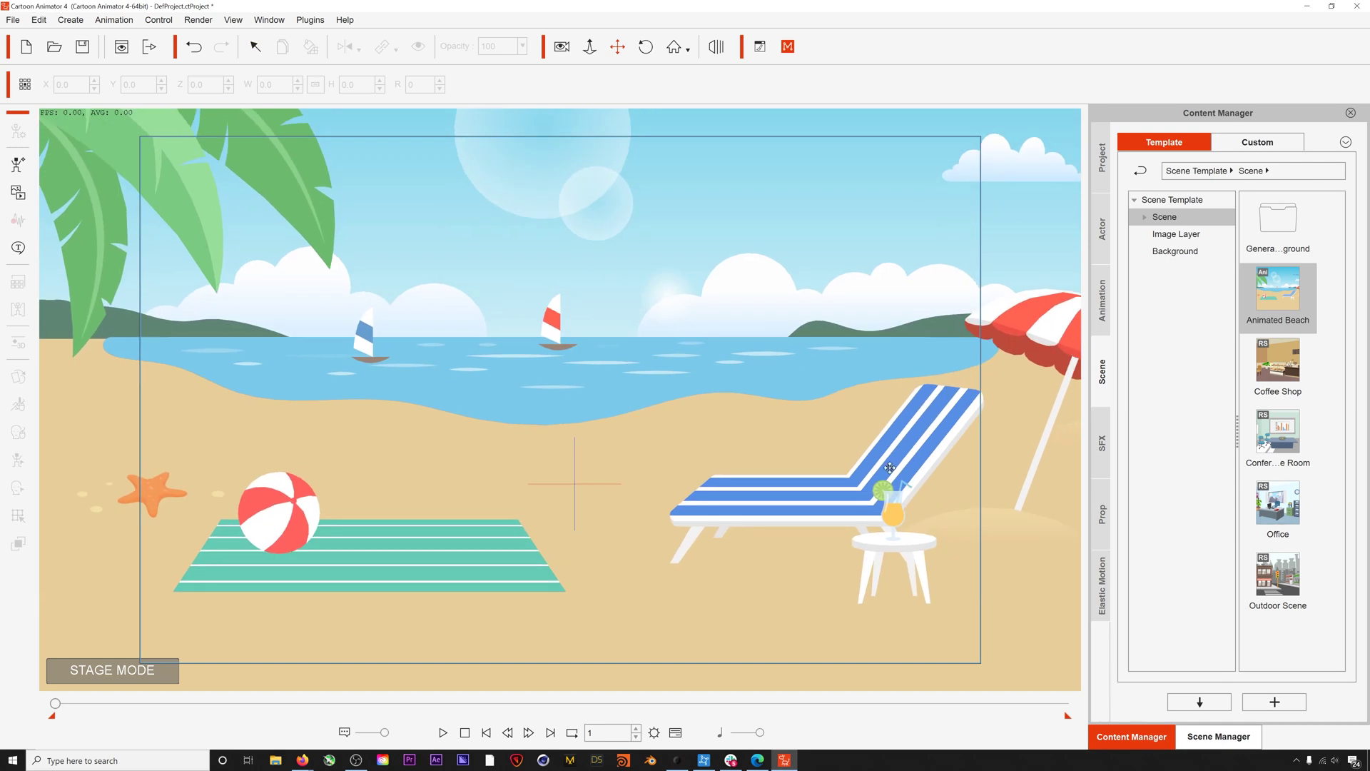
Step: Add Philipp_F from Character > _G3 360 and drag him down onto the sand
left_click(1102, 229)
left_click(1164, 219)
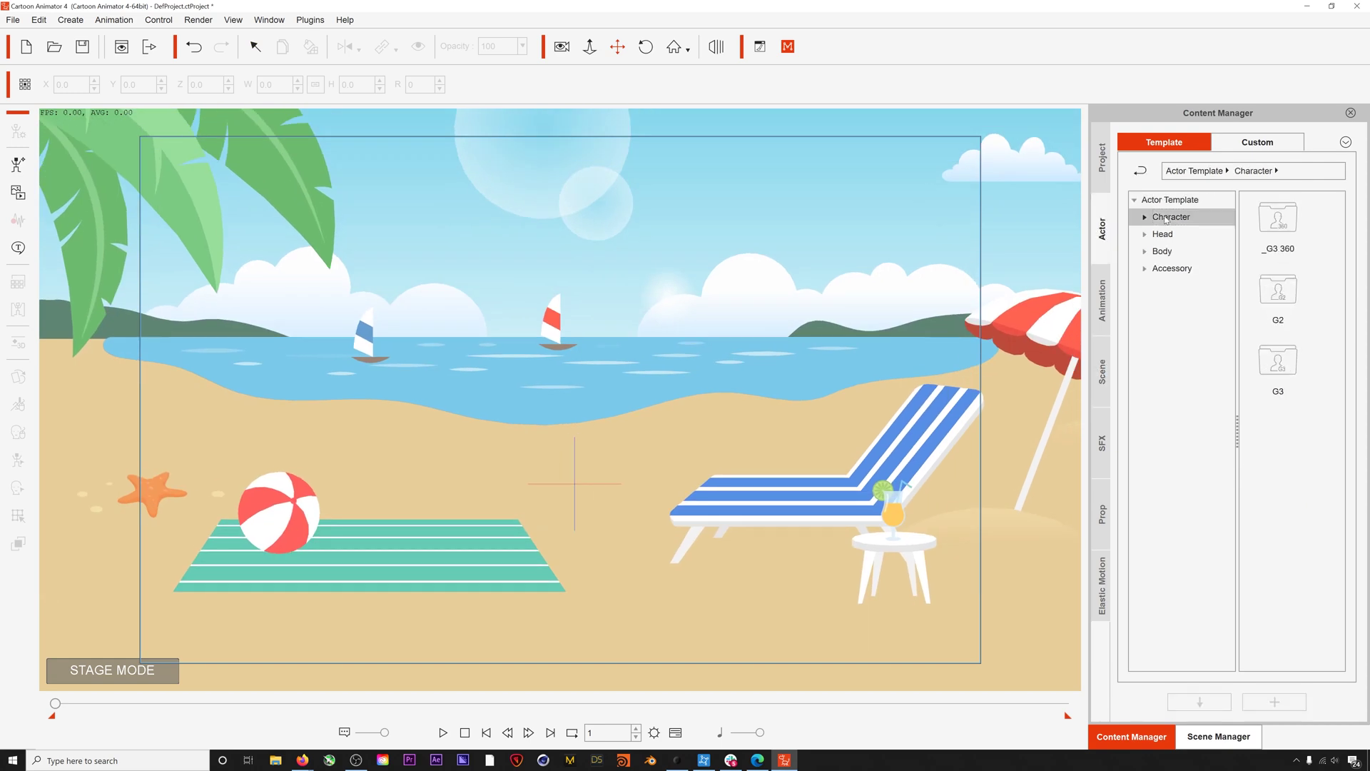
double_click(1276, 225)
double_click(1276, 225)
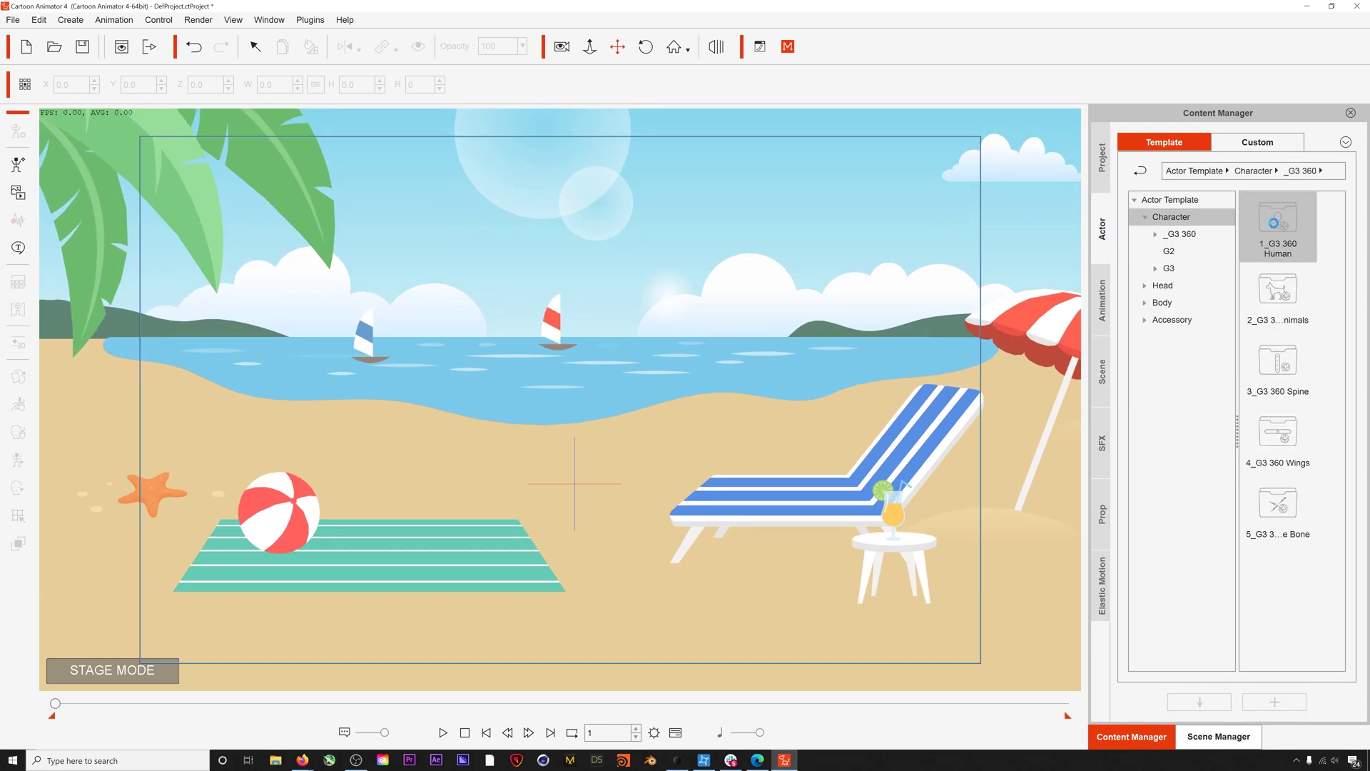
scroll(1277, 300, "down", 3)
scroll(1278, 337, "up", 6)
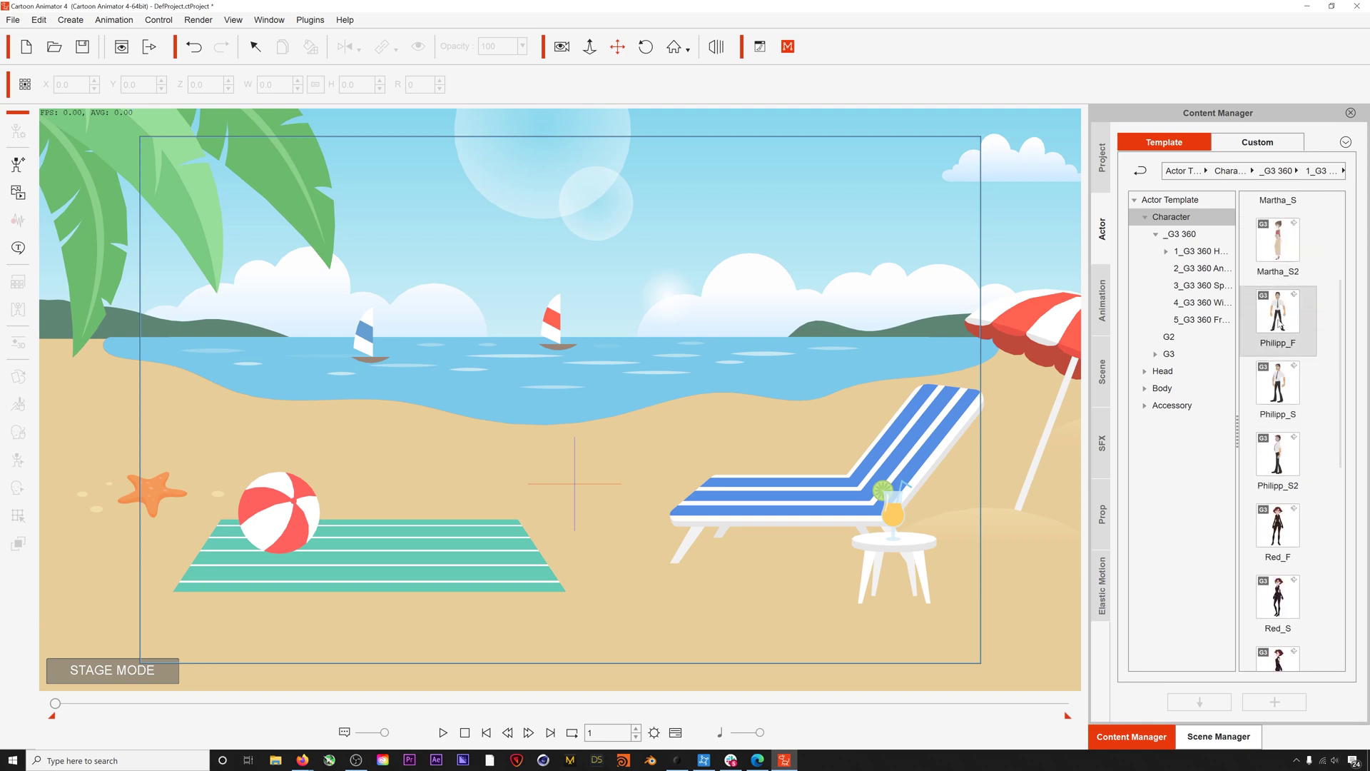
double_click(1279, 325)
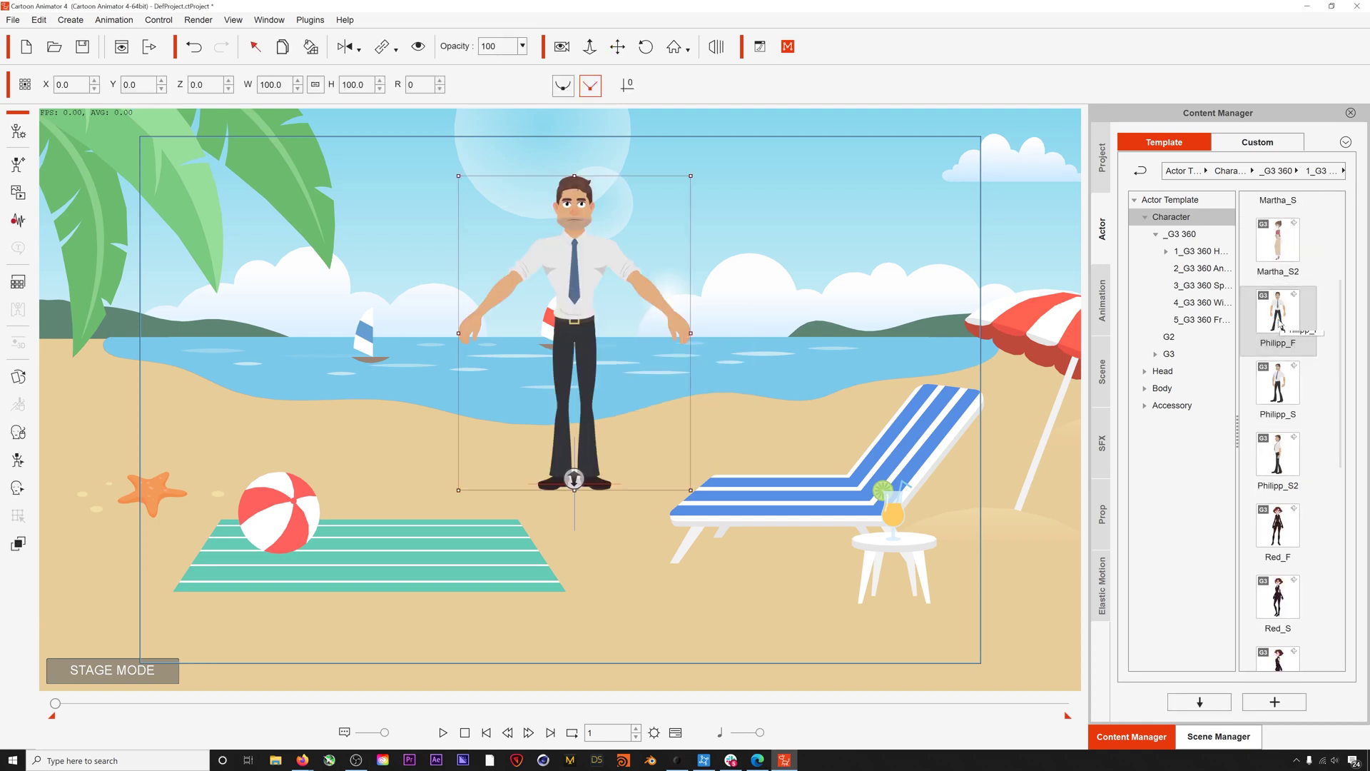
left_click_drag(594, 261, 590, 398)
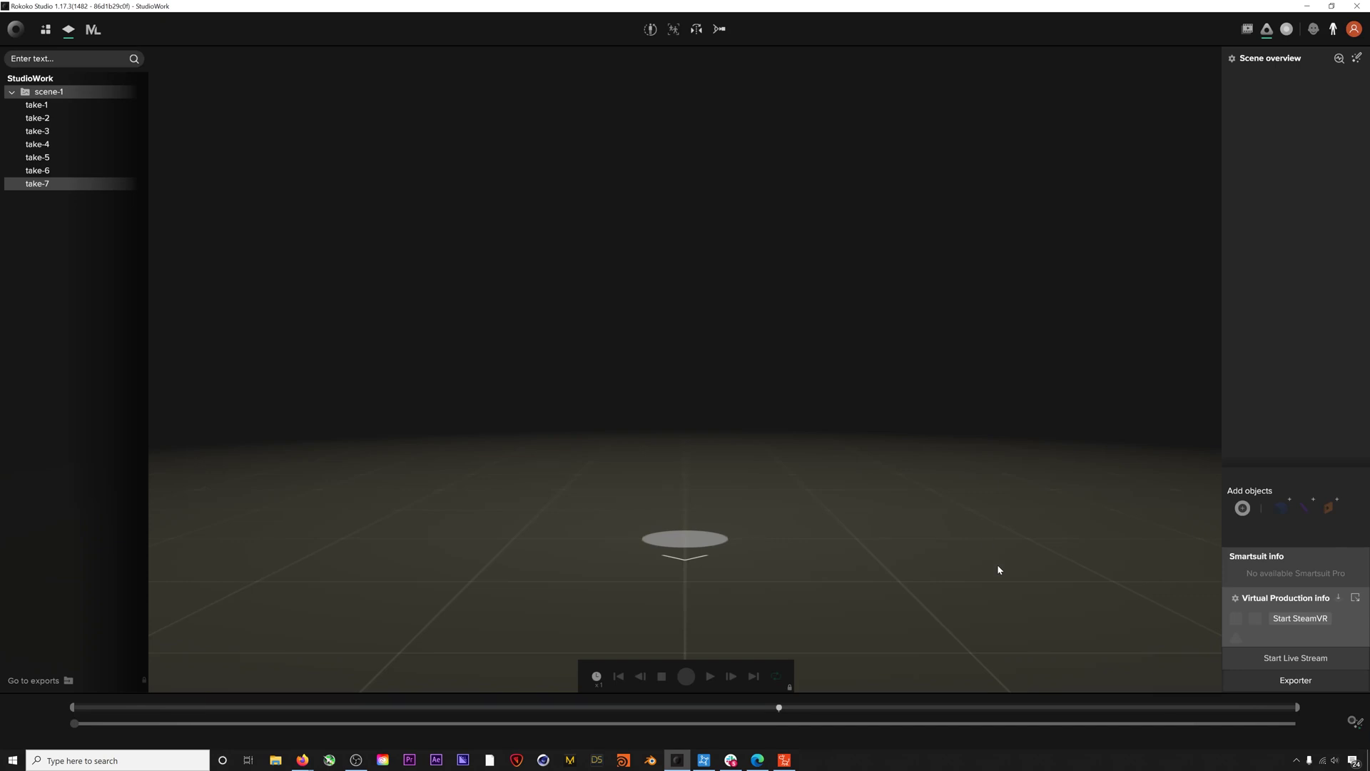
Step: Enable Rokoko Studio live streaming to iClone at 127.0.0.1 port 14043, then return to Cartoon Animator
left_click(1310, 665)
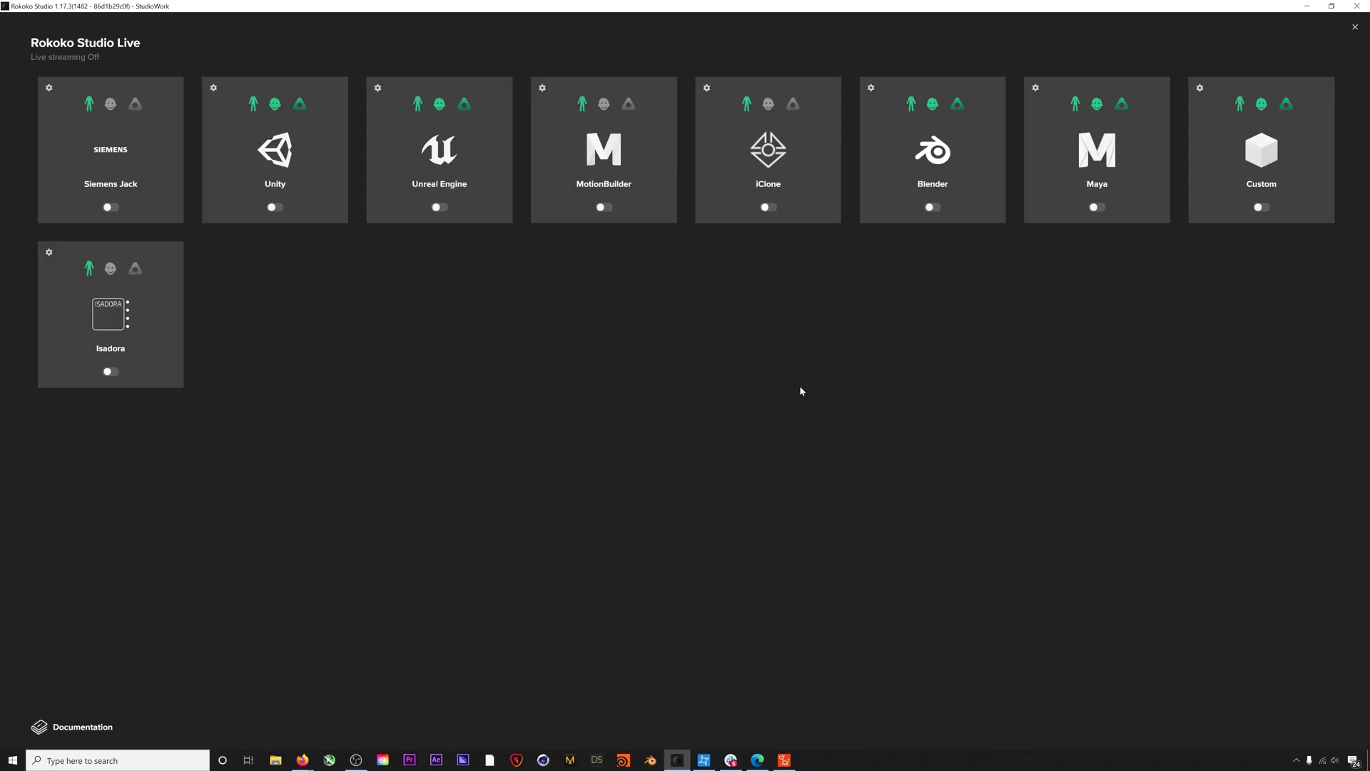
left_click(768, 207)
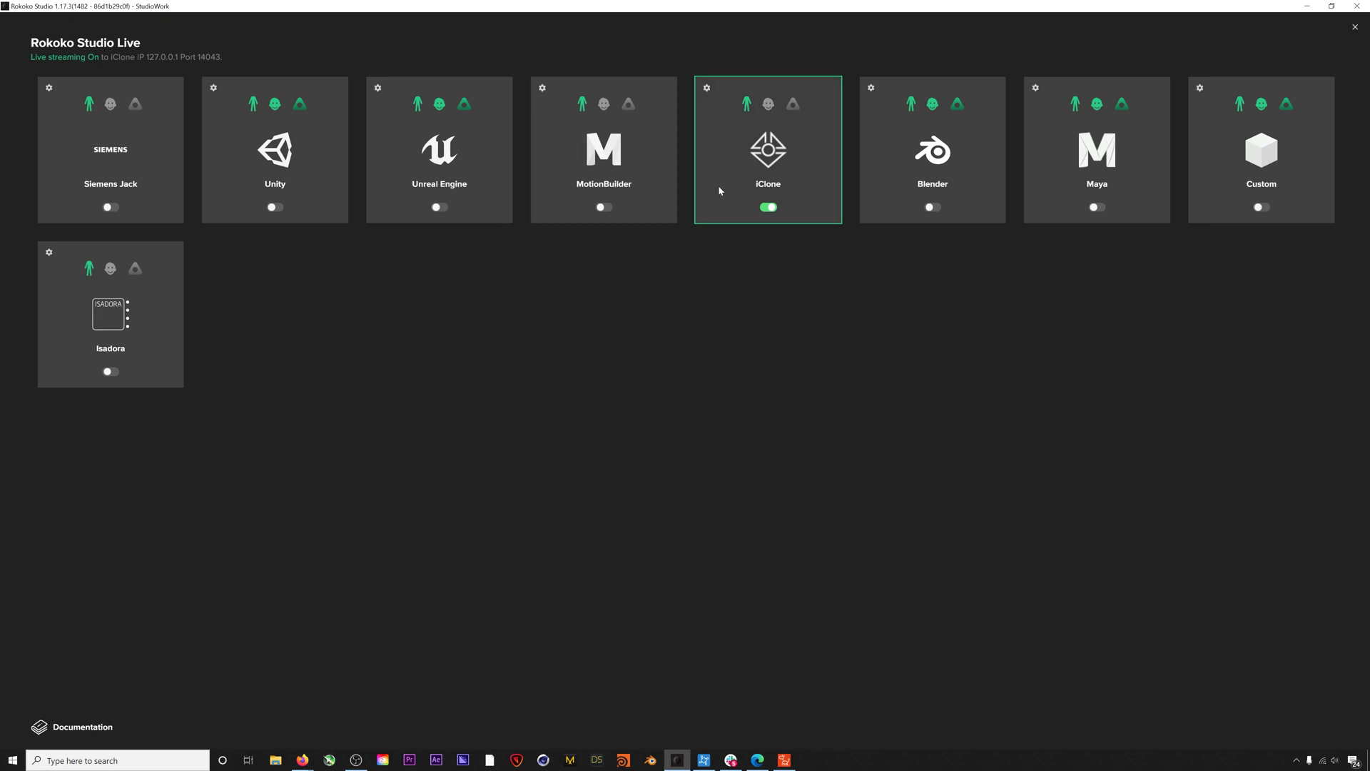
left_click(707, 88)
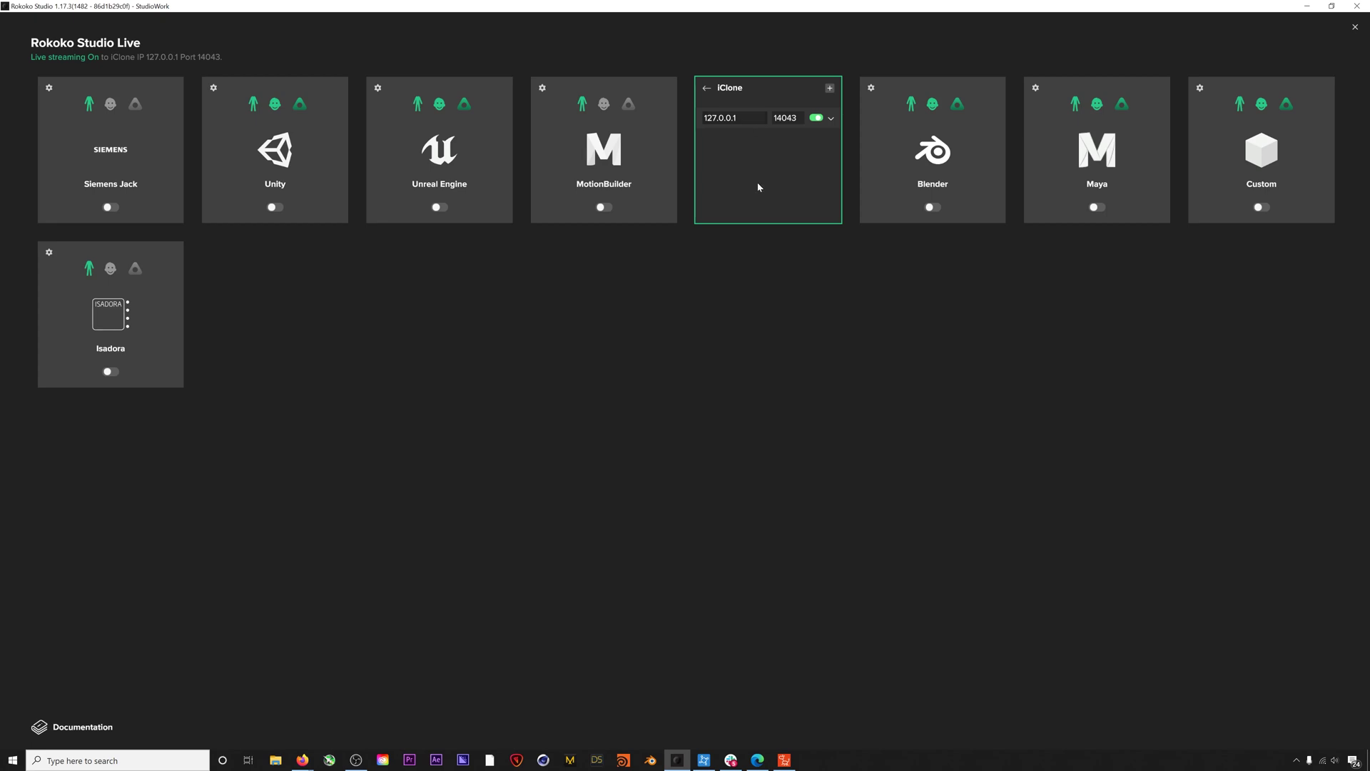
left_click(1356, 29)
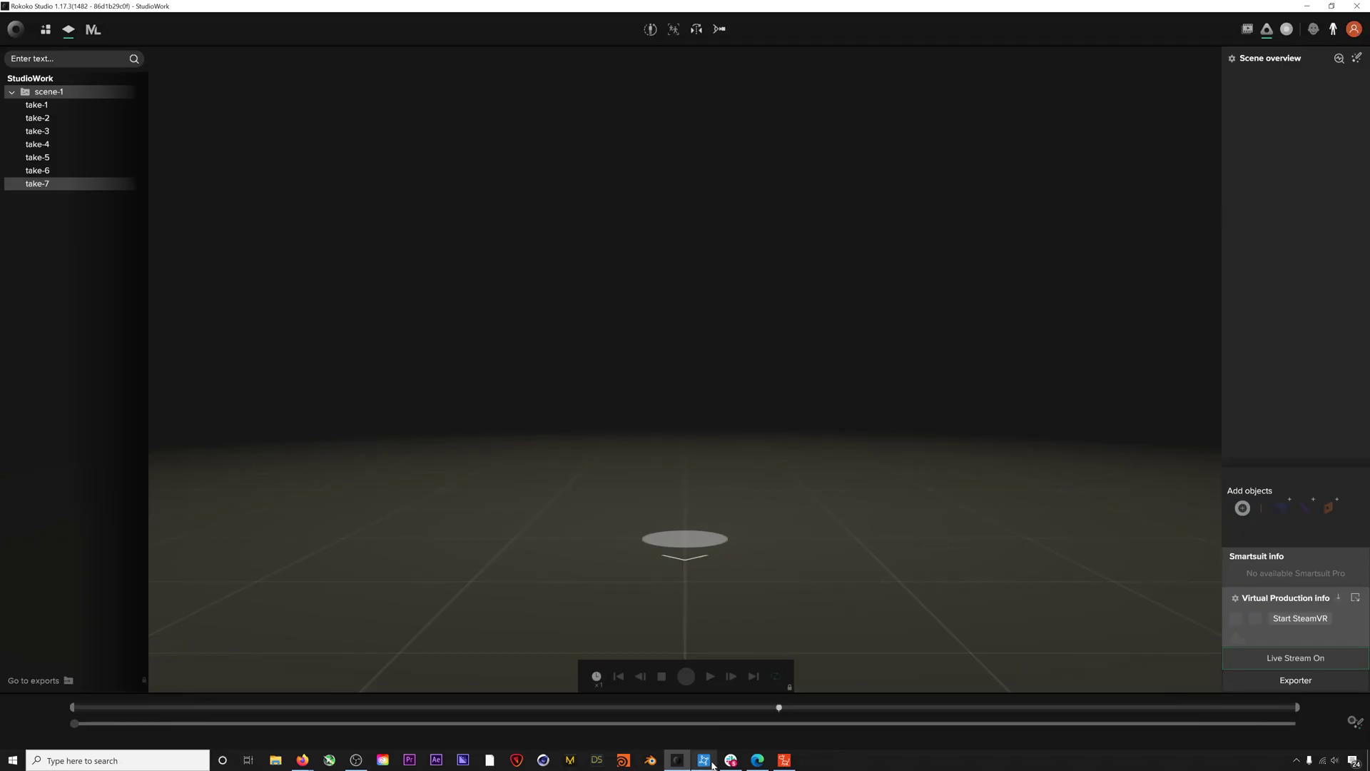
left_click(784, 759)
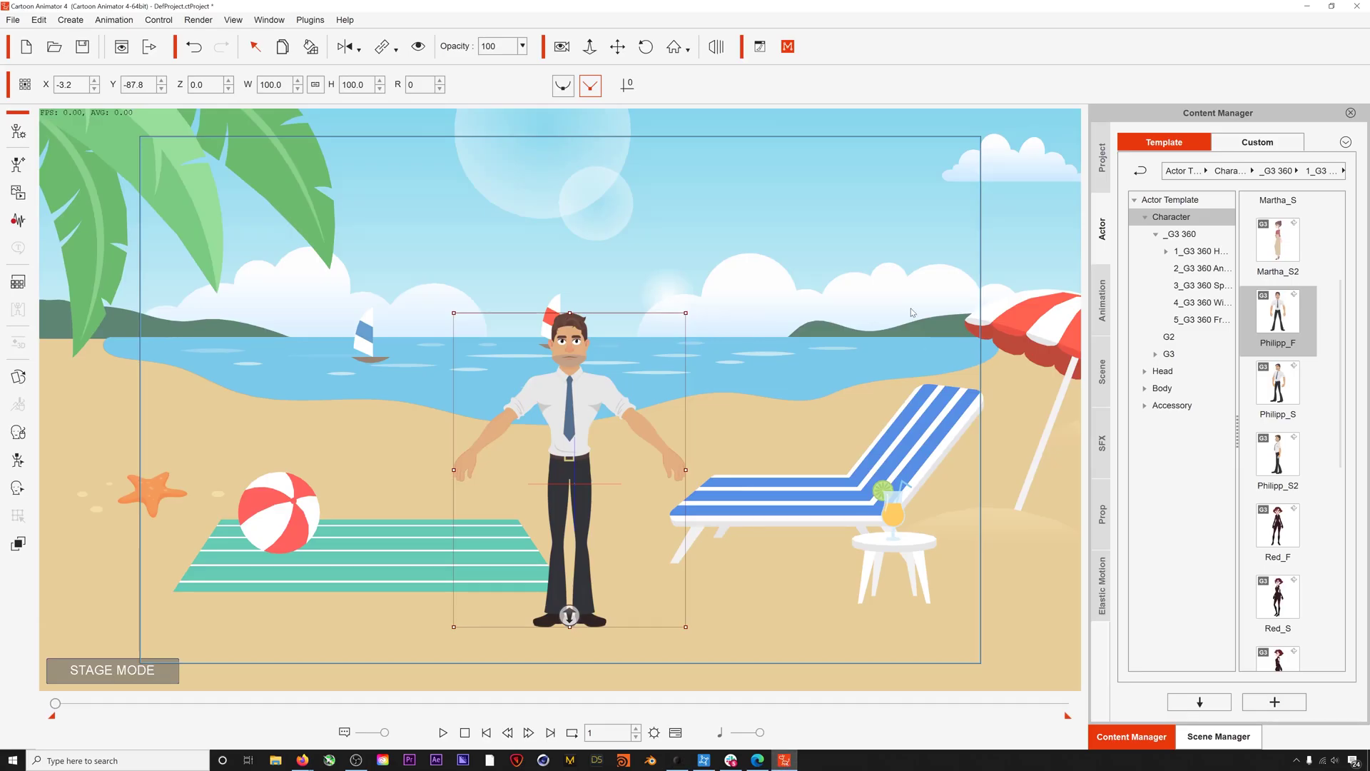
Step: Launch Plugins > Motion LIVE 2D and expand Body in the Gear List to show Rokoko
left_click(310, 20)
mouse_move(357, 42)
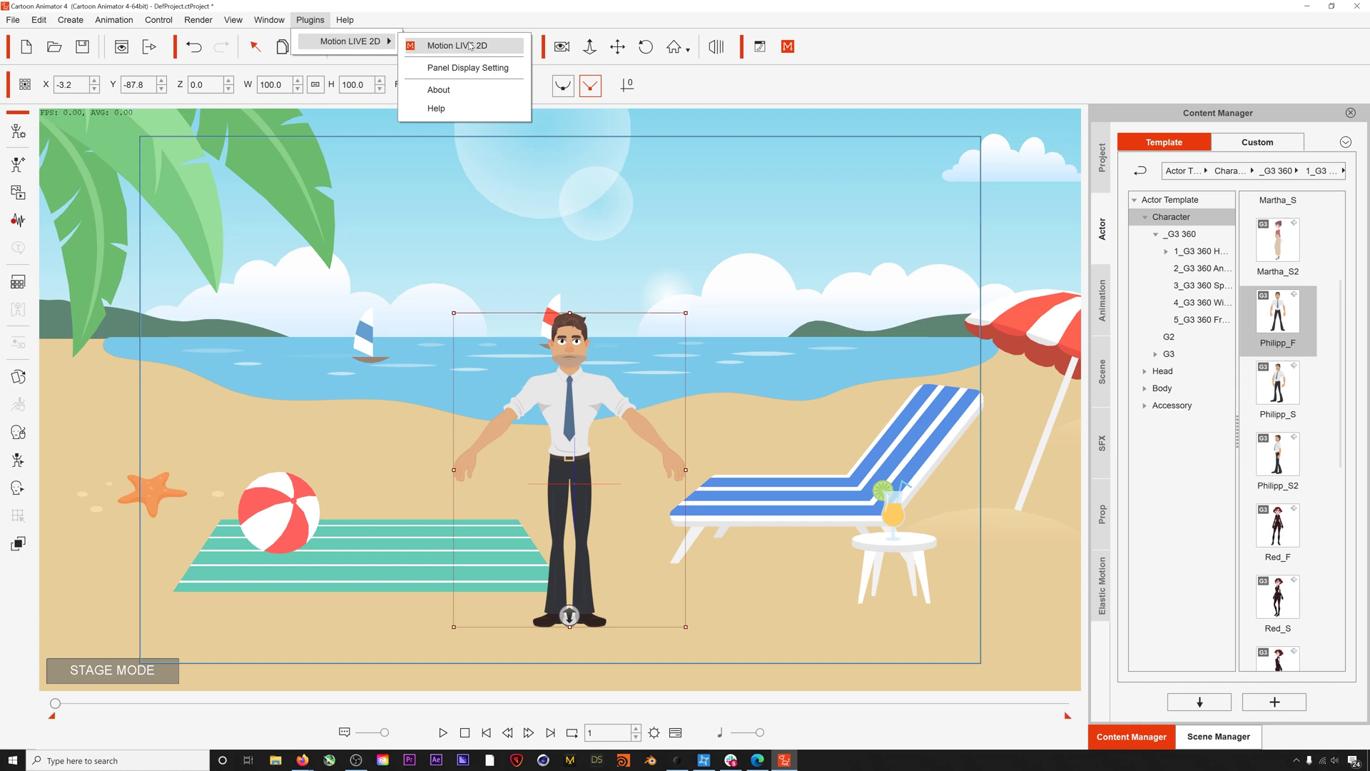
left_click(470, 46)
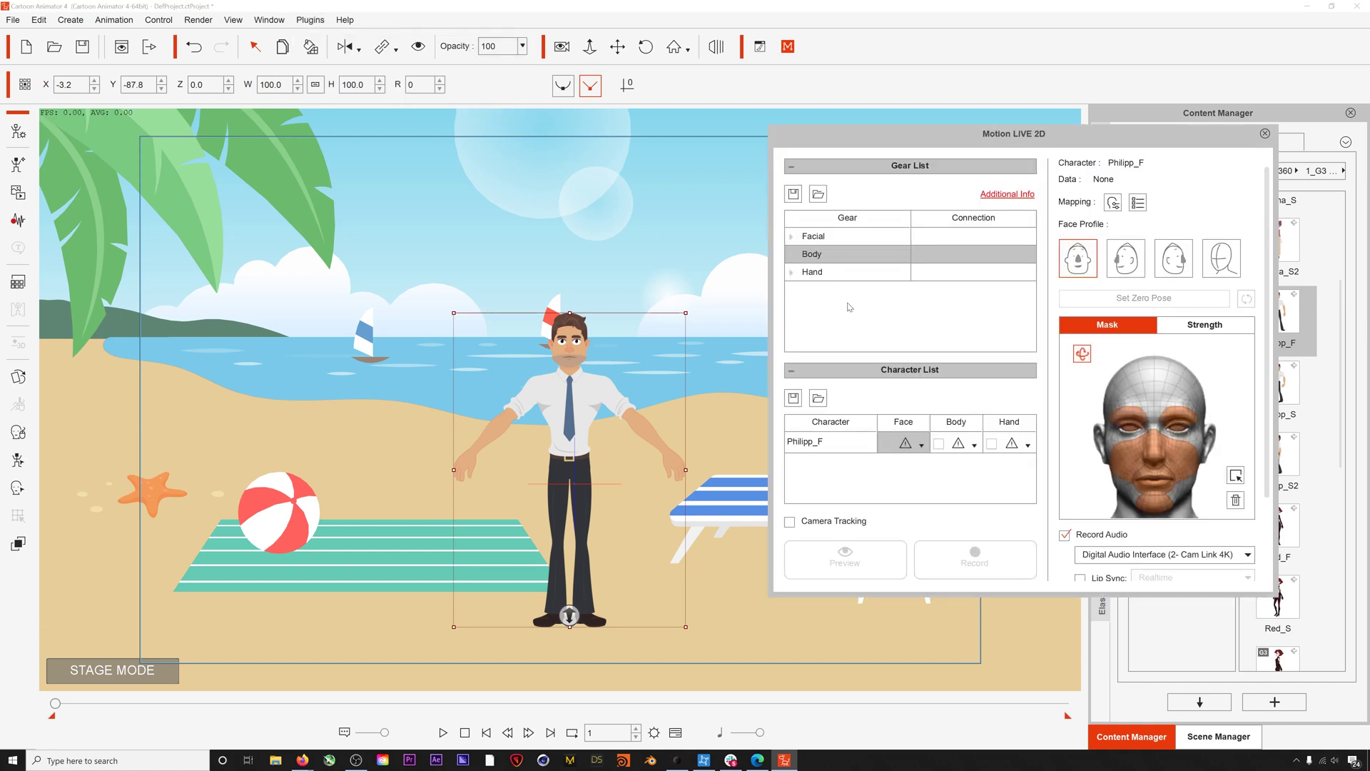
left_click(794, 256)
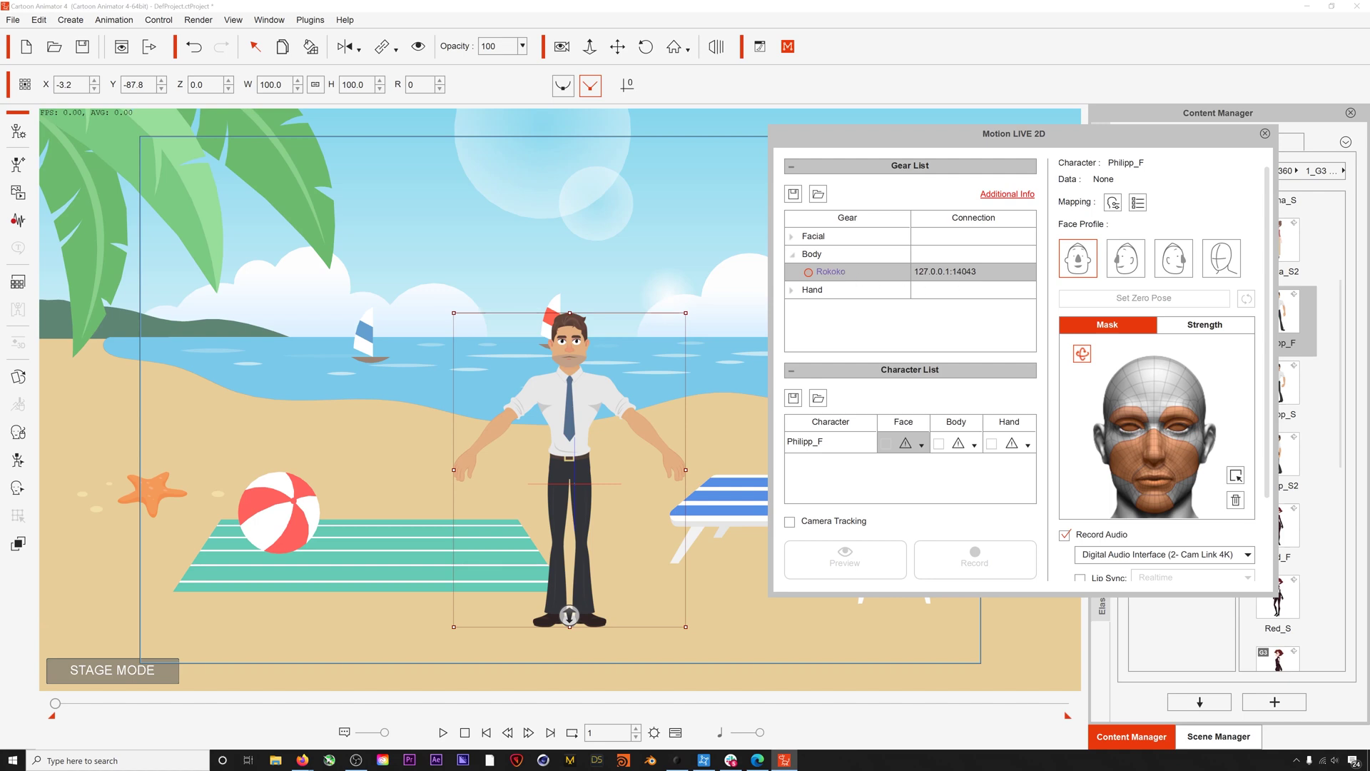
Step: Connect the Rokoko body gear, playing take-7 in Rokoko Studio before retrying the connection
left_click(809, 273)
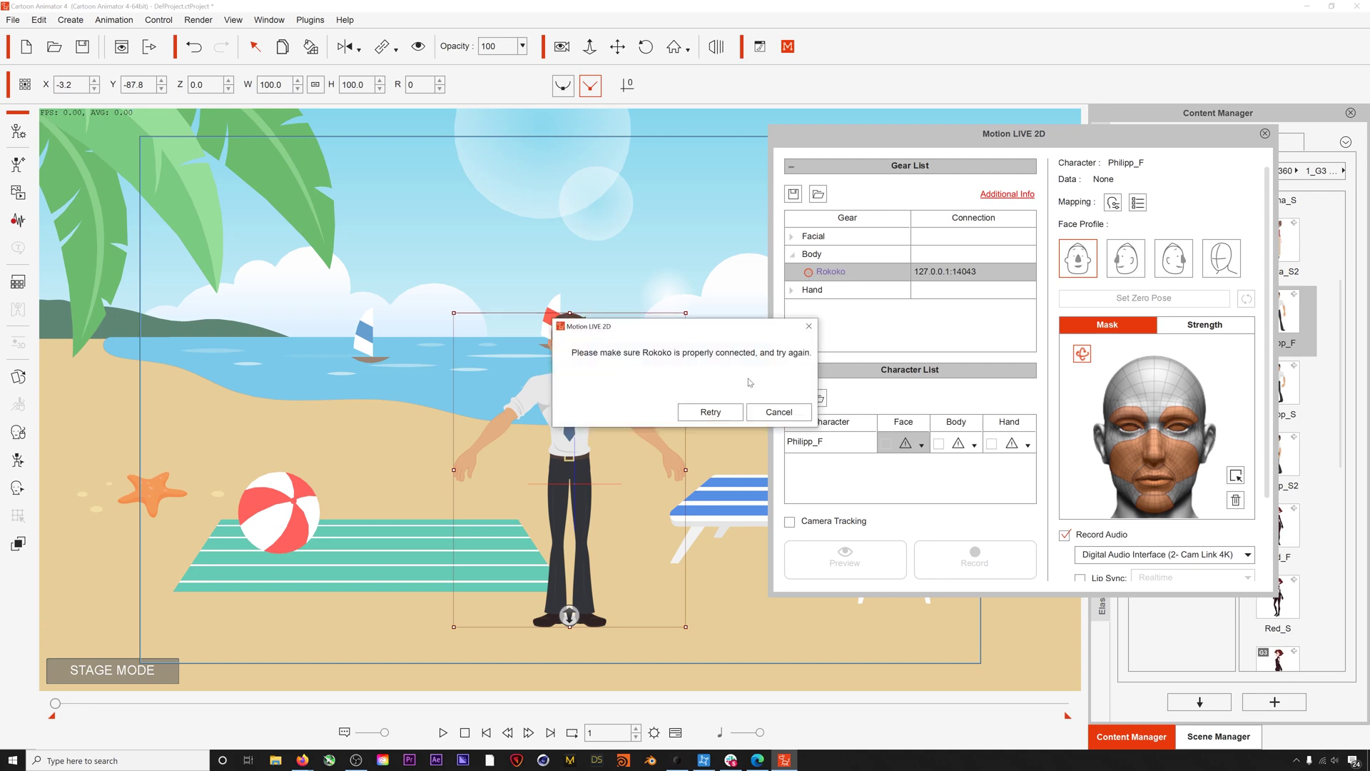
left_click(687, 762)
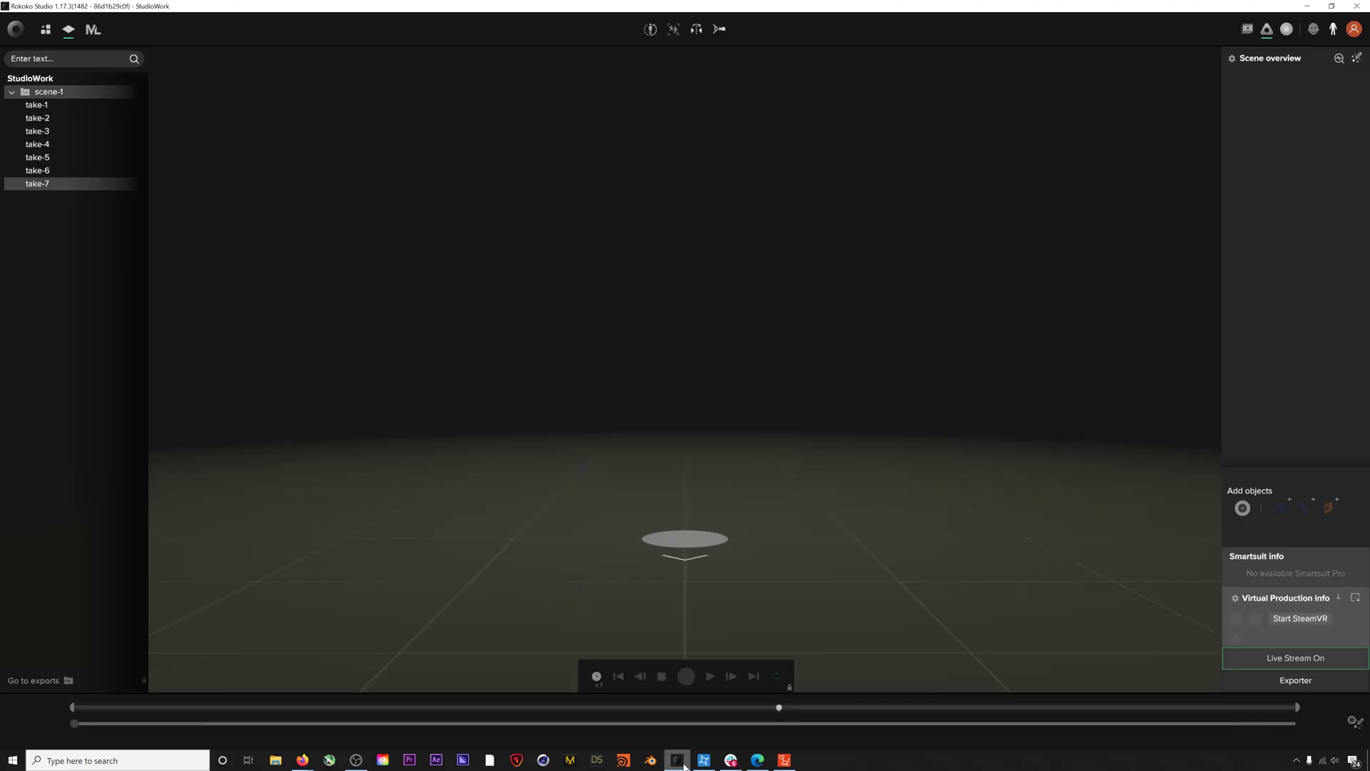
double_click(44, 184)
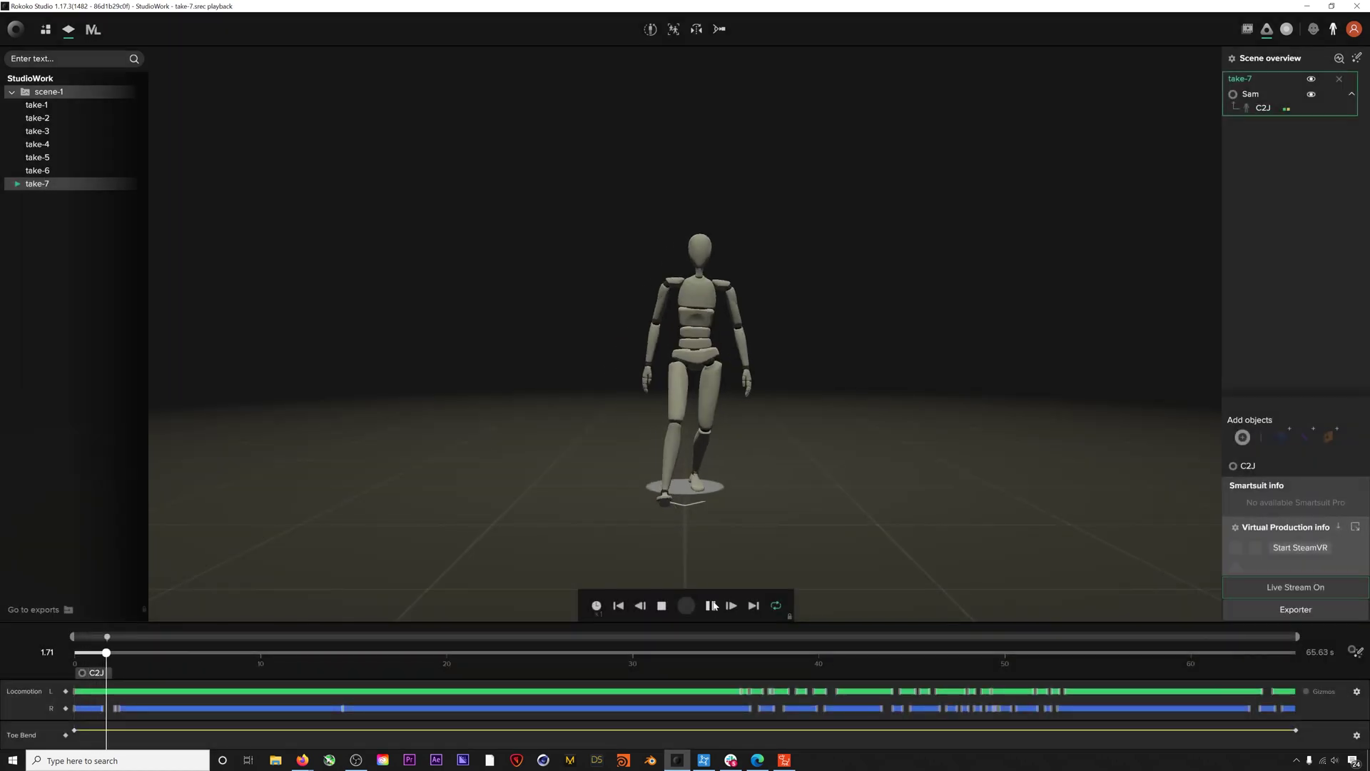
left_click(711, 606)
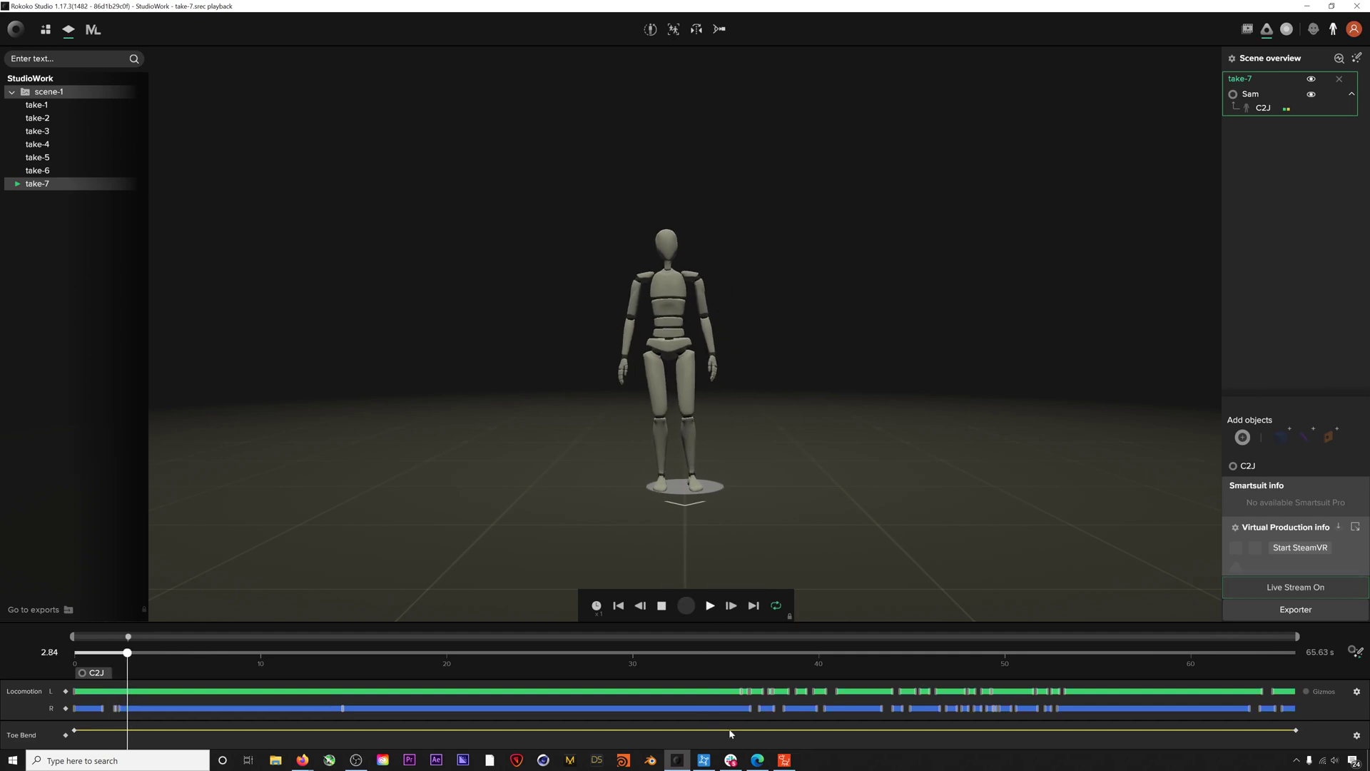
left_click(788, 761)
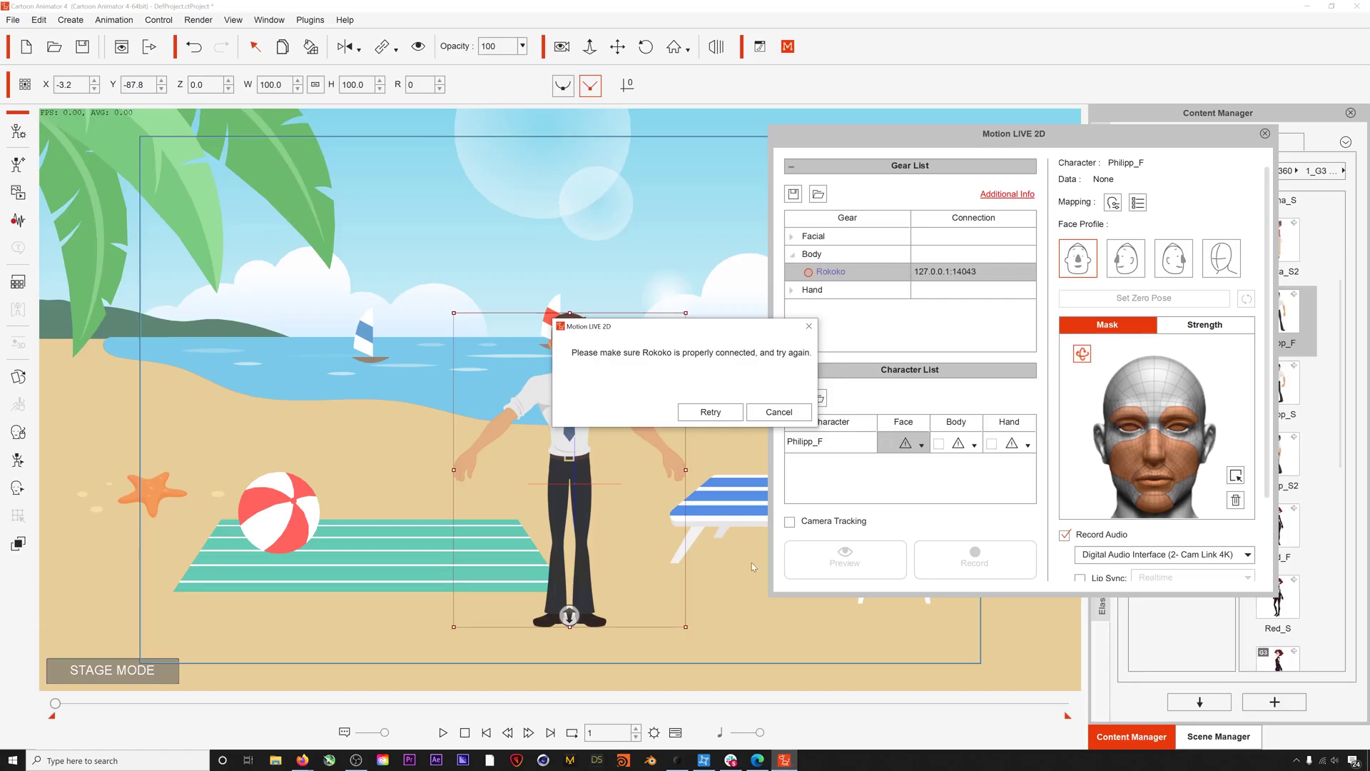
left_click(720, 414)
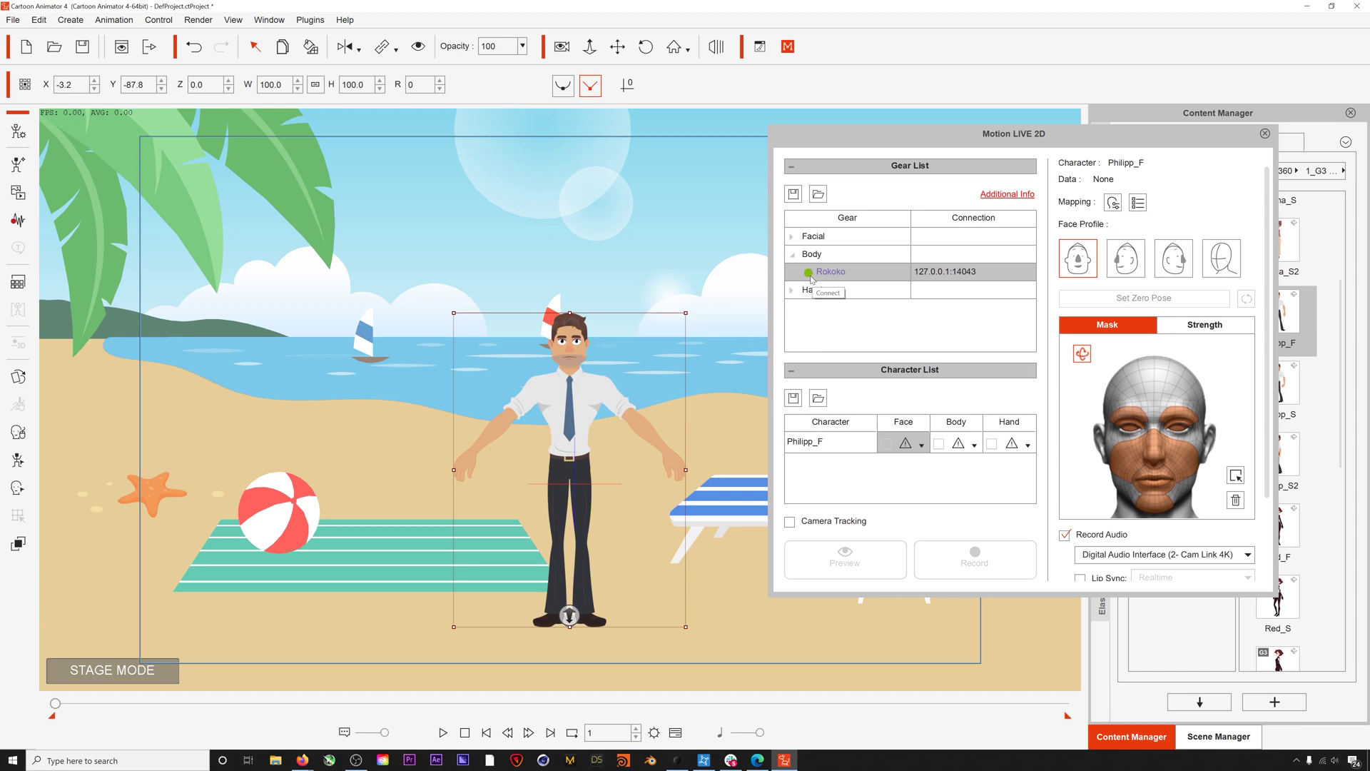
left_click(974, 445)
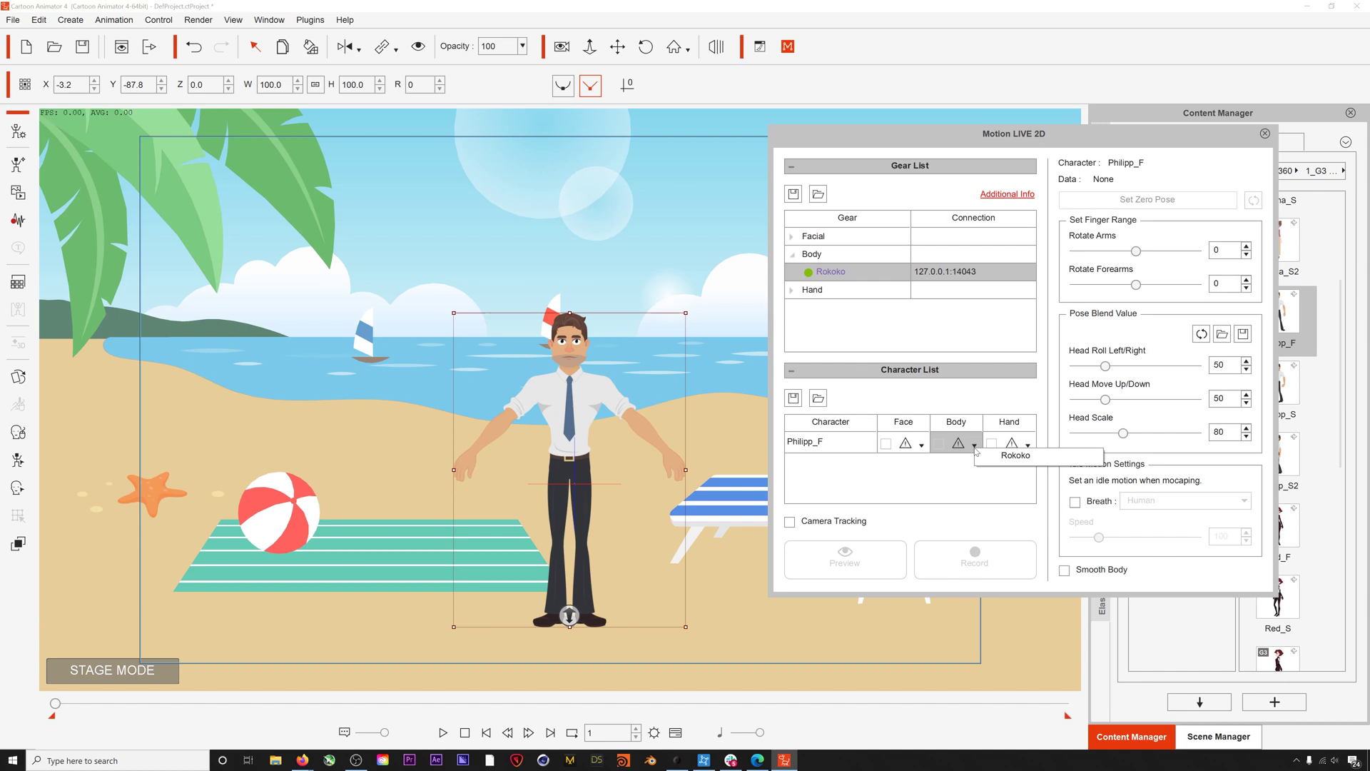
left_click(1017, 460)
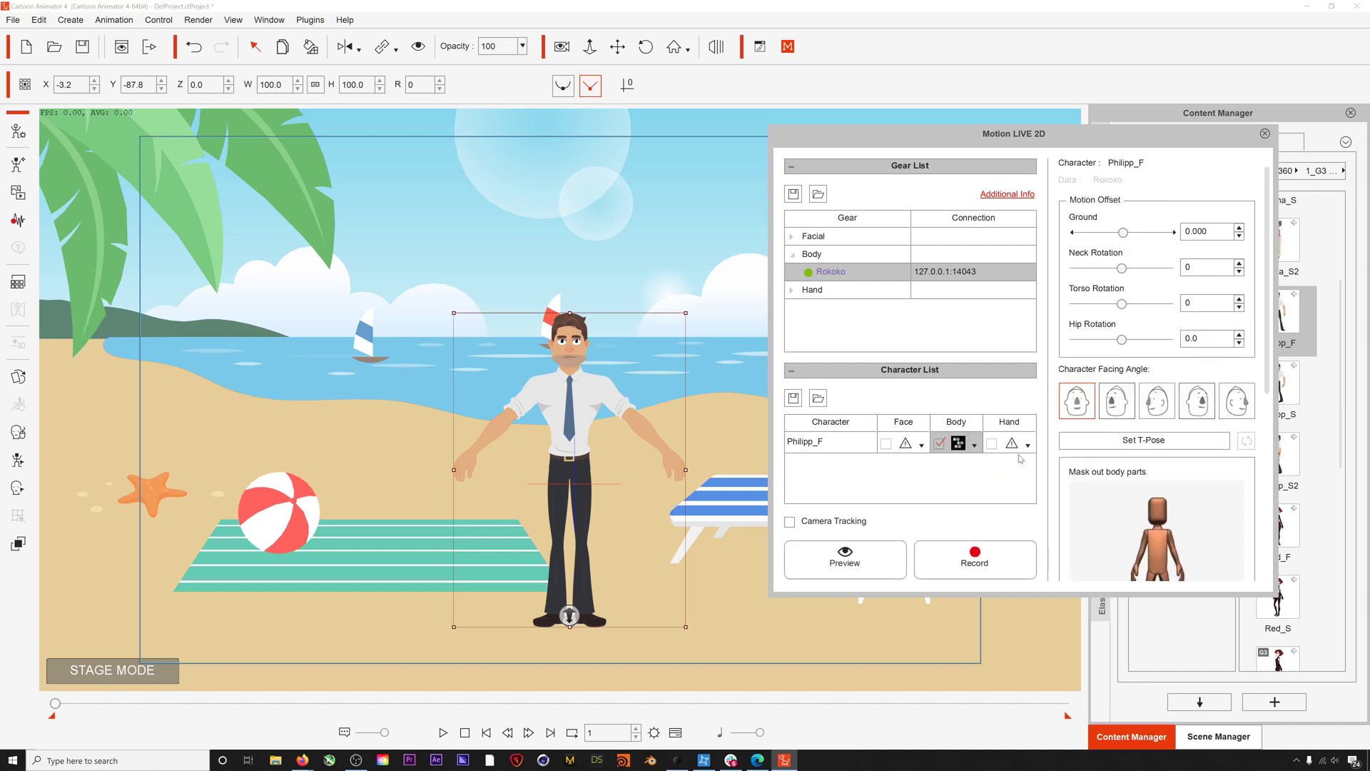
left_click(857, 557)
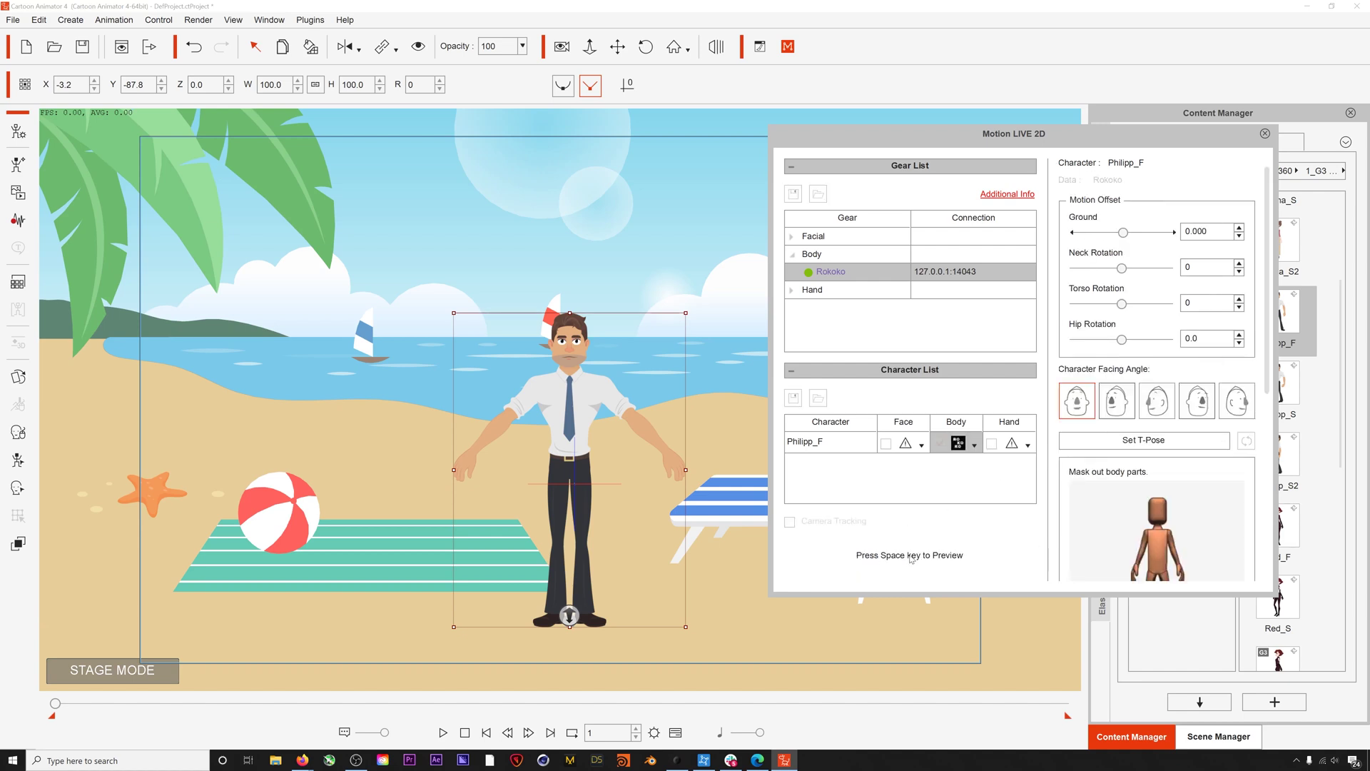
key("space")
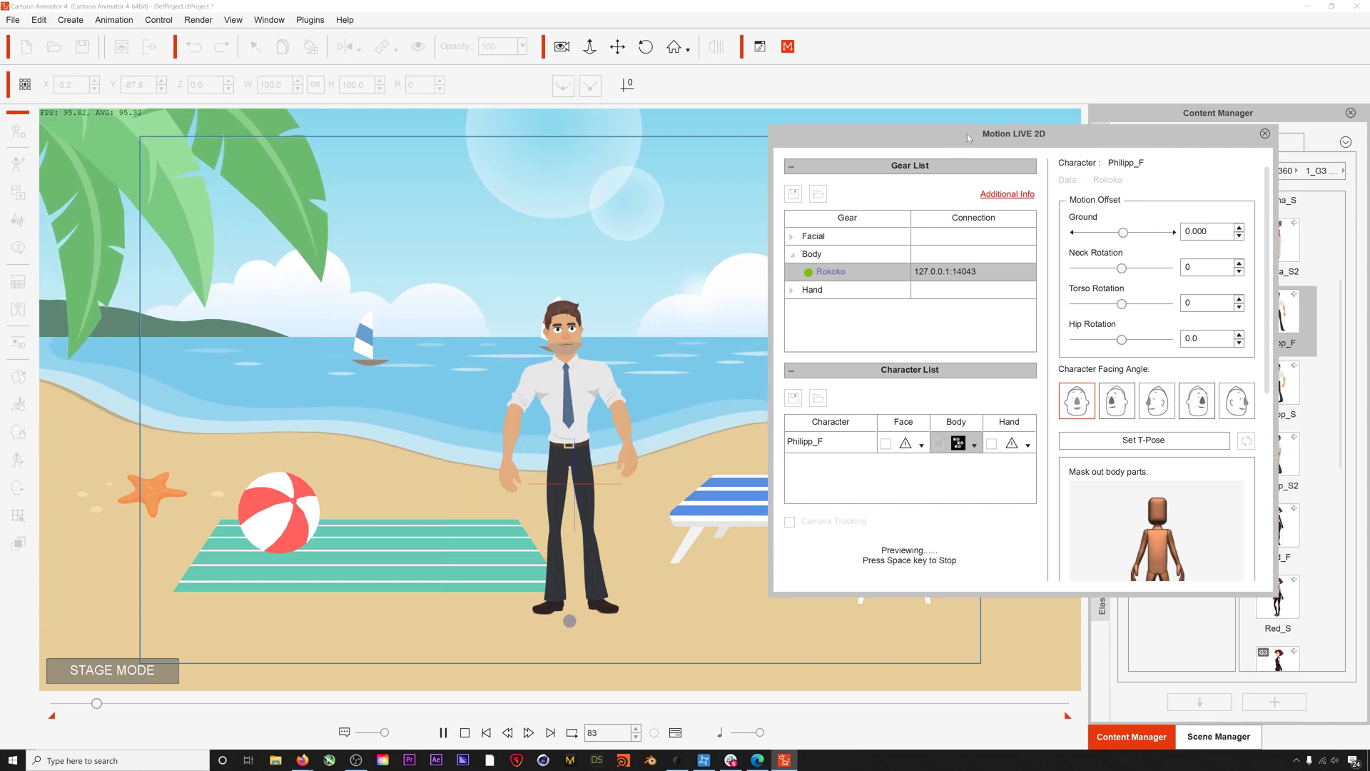
left_click(783, 761)
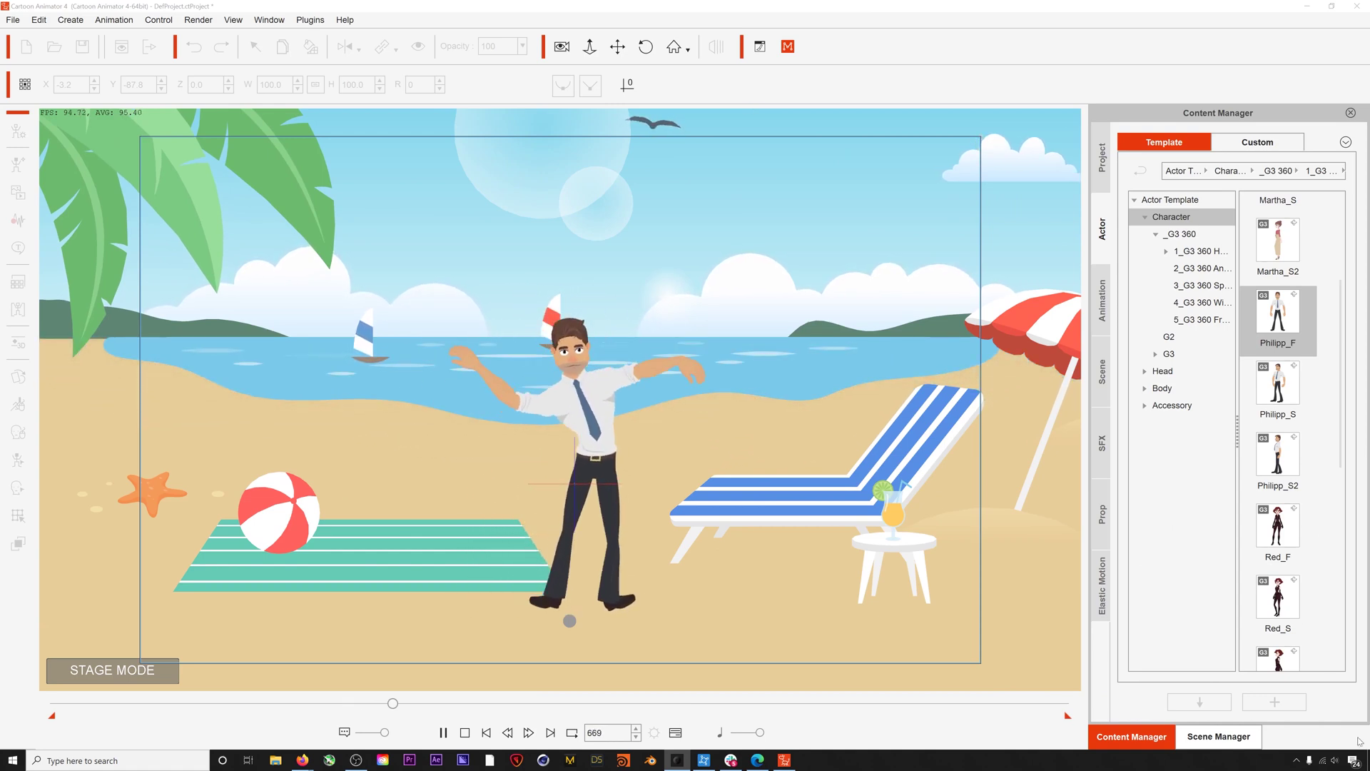
left_click(785, 760)
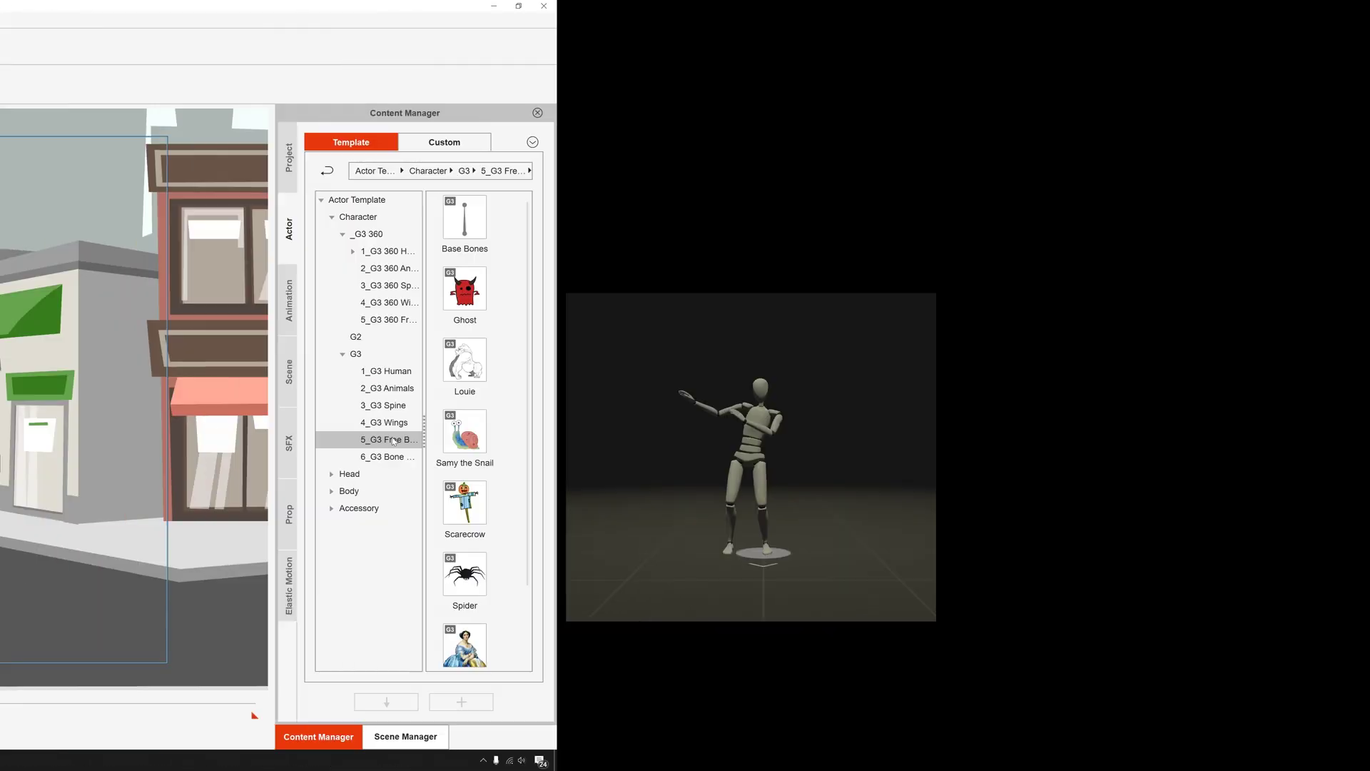
Step: Add the Grim Reaper to the scene and the Motion LIVE character list, then delete the Princess
double_click(1263, 269)
left_click(310, 20)
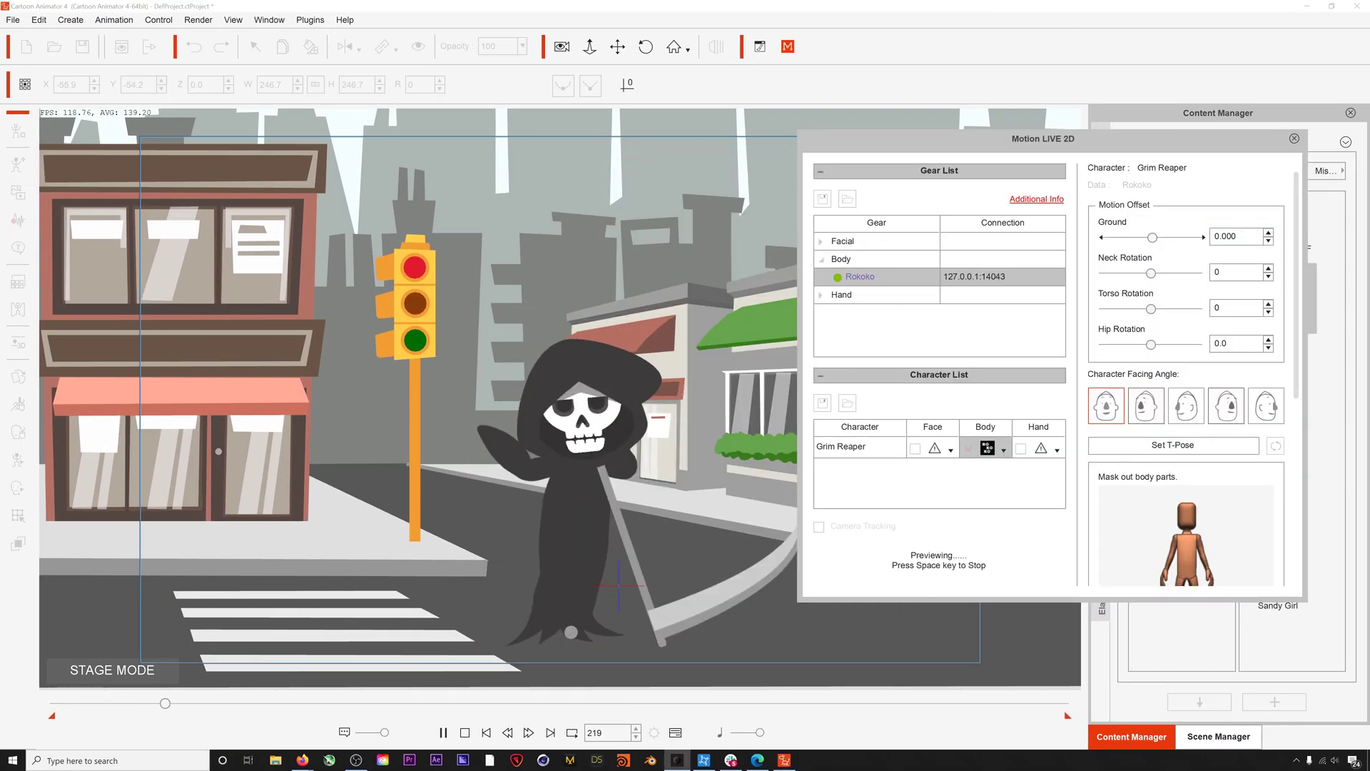
left_click(715, 455)
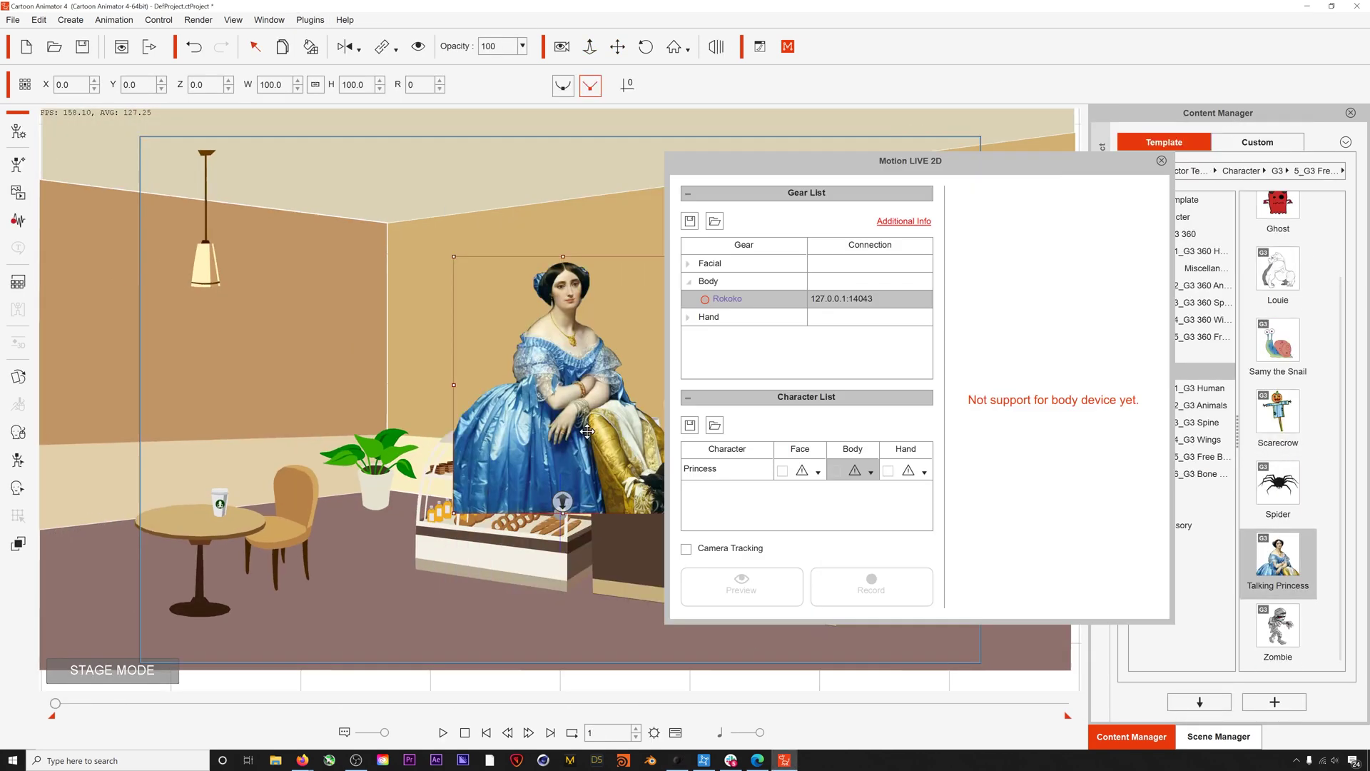
key("Delete")
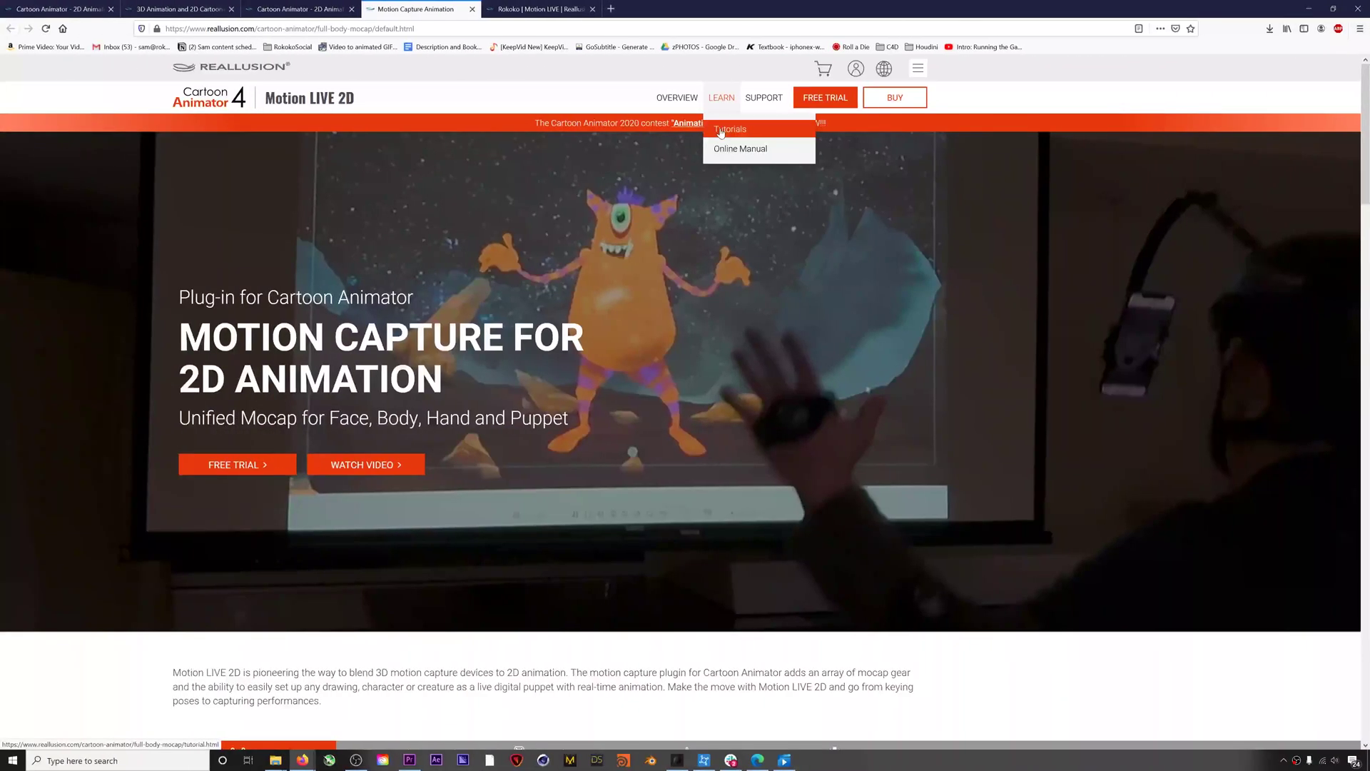
Step: From LEARN > Tutorials, expand the Relative Tutorials (1) accordion to reveal the Cartoon Animator 4 entry
left_click(720, 133)
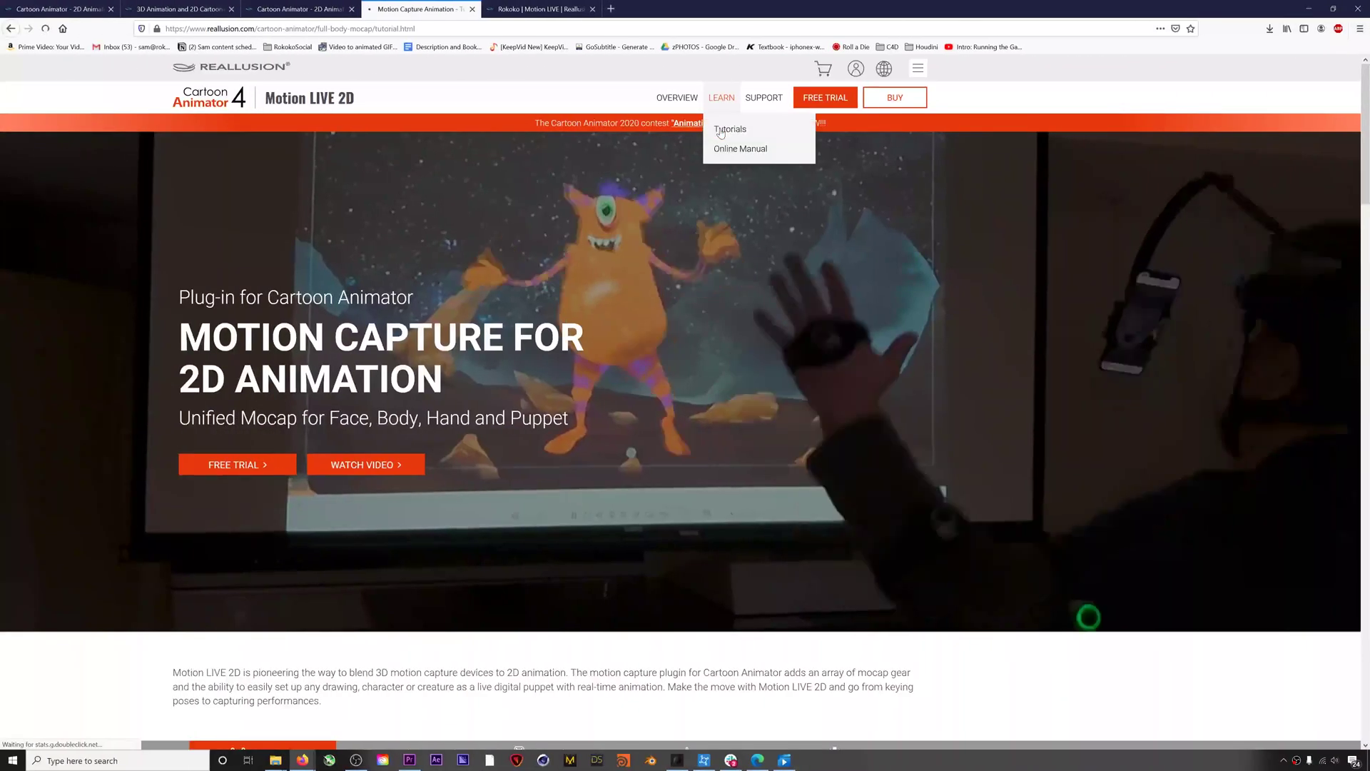
scroll(594, 269, "down", 3)
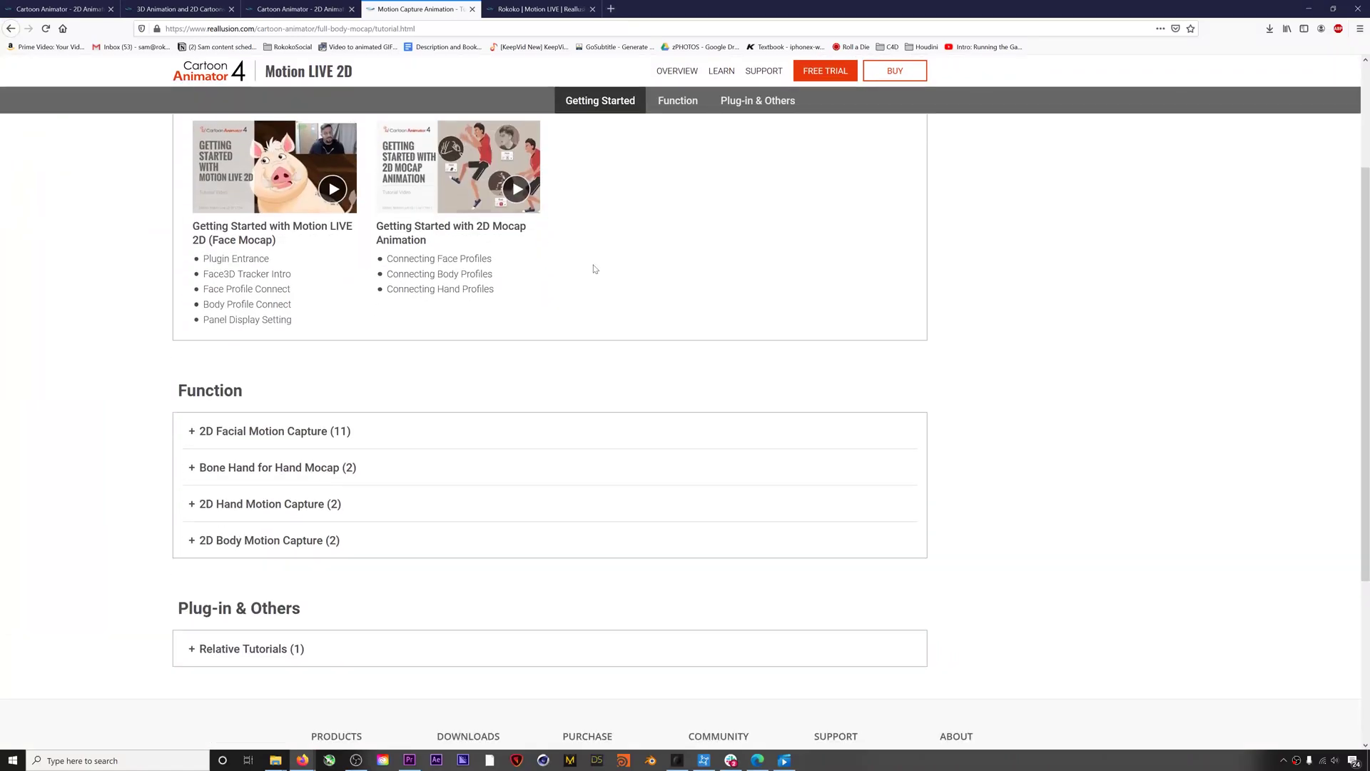
scroll(595, 269, "up", 2)
scroll(594, 269, "down", 5)
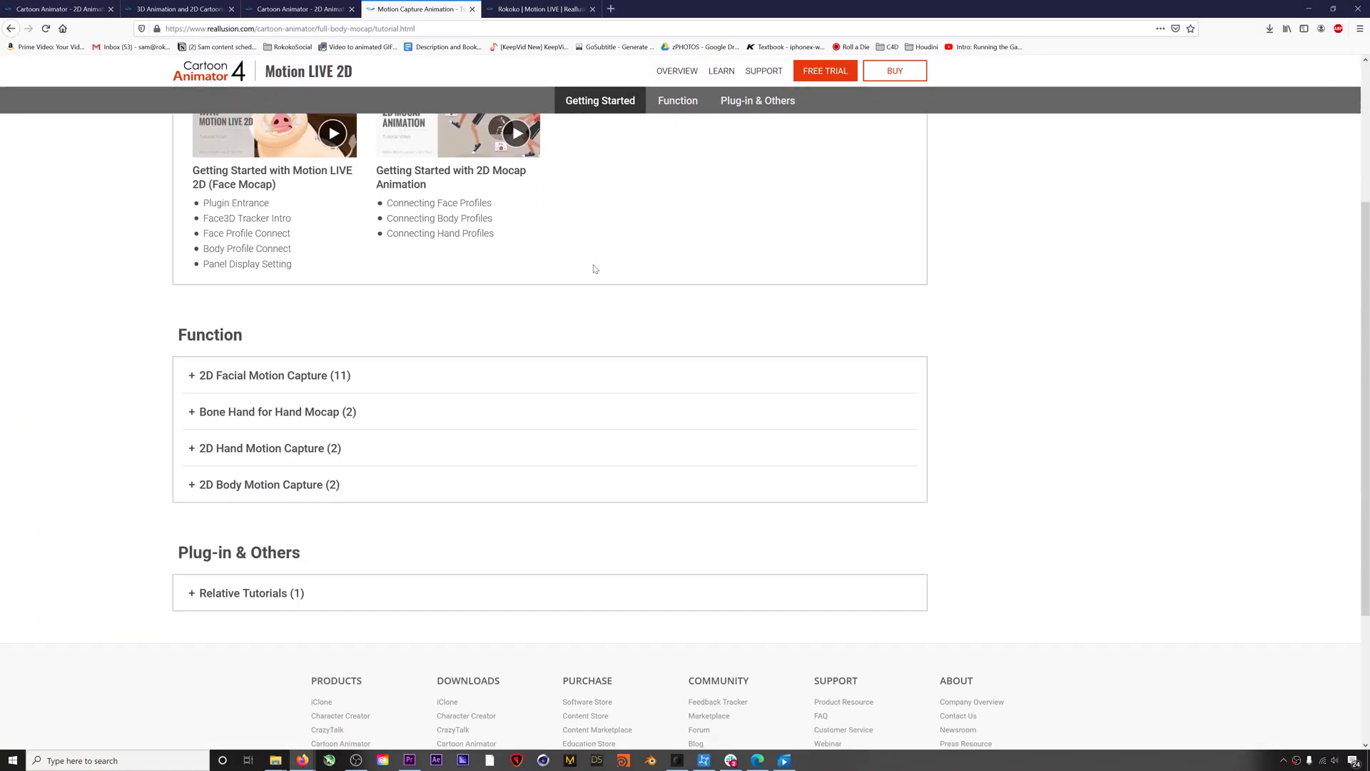
left_click(236, 428)
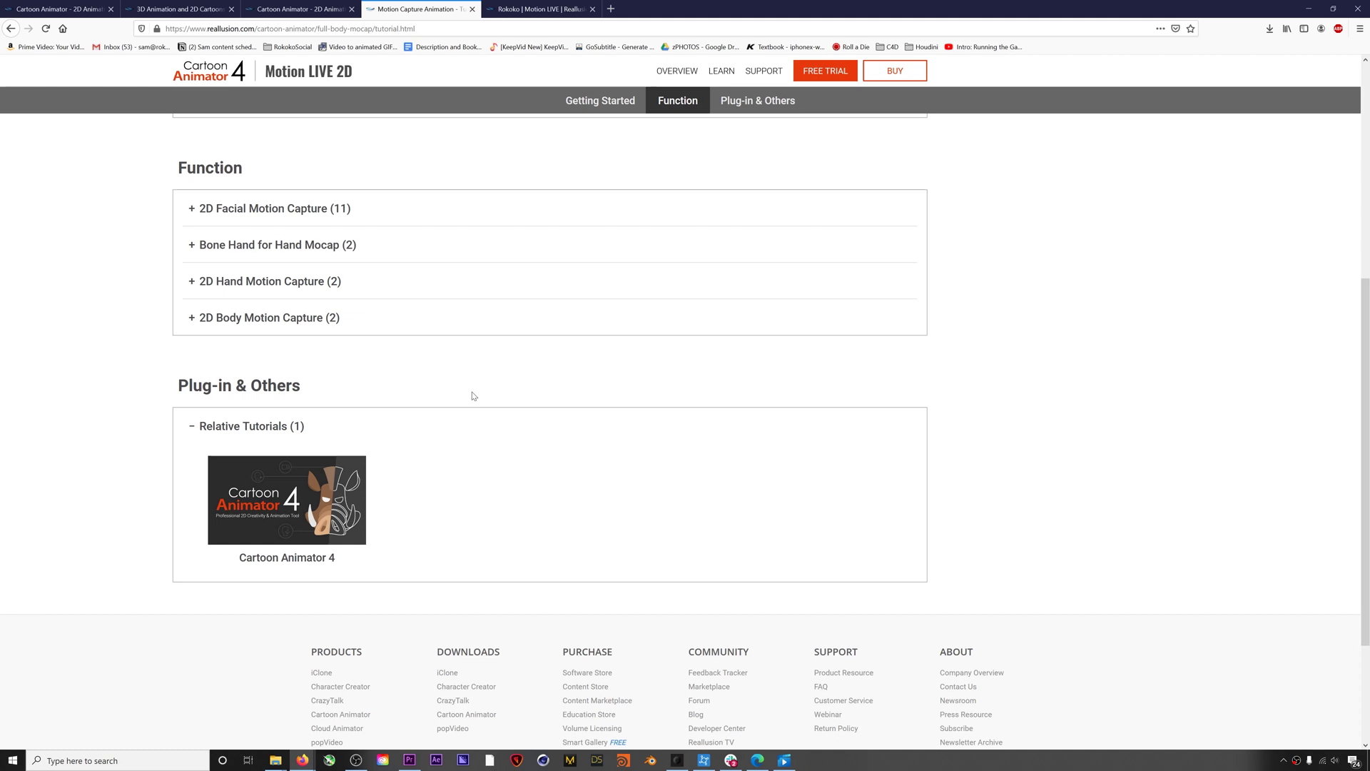